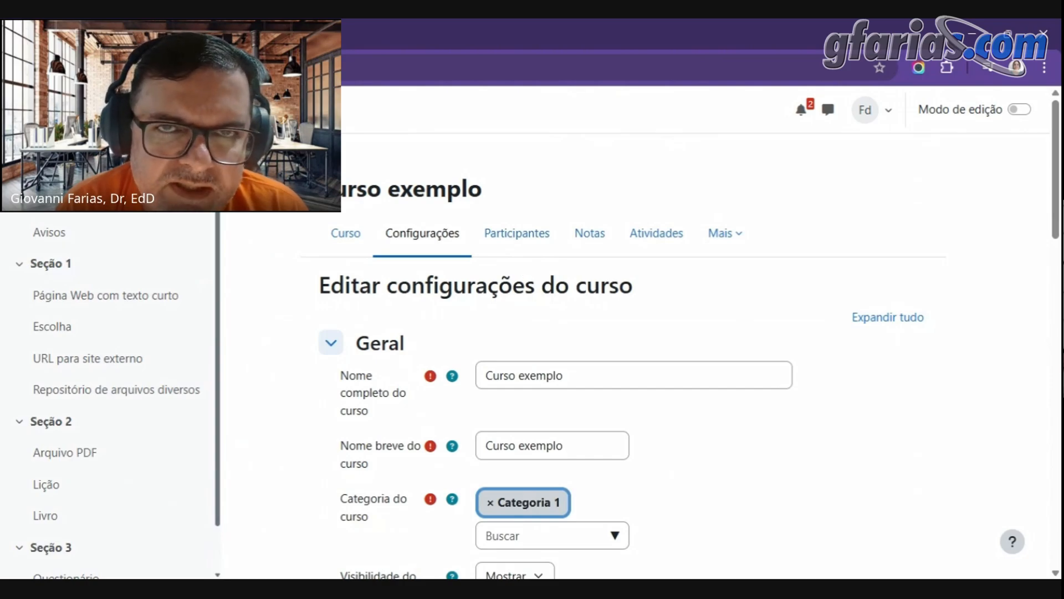
# Expand all sections of the course settings form
pyautogui.scroll(-1, 525, 269)
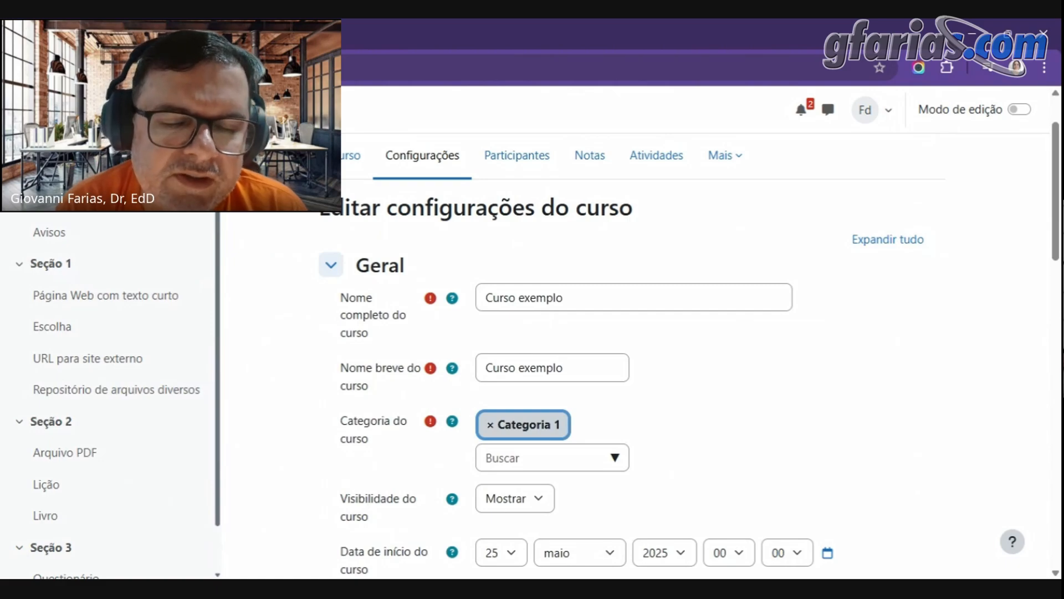
pyautogui.click(875, 241)
pyautogui.scroll(2, 875, 241)
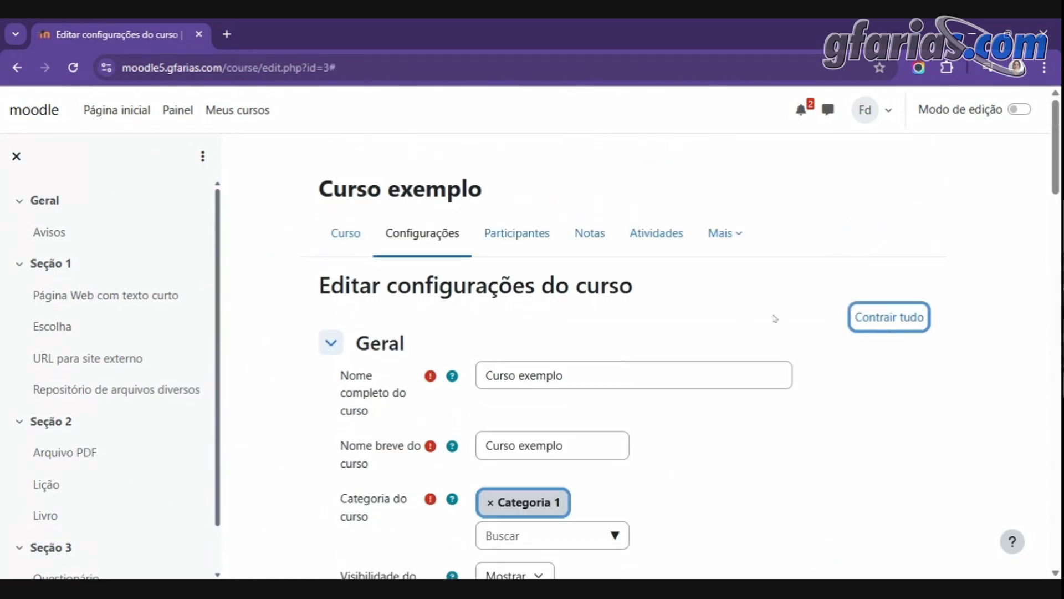
# Clear the course category and select Categoria 1 again
pyautogui.scroll(-3, 775, 318)
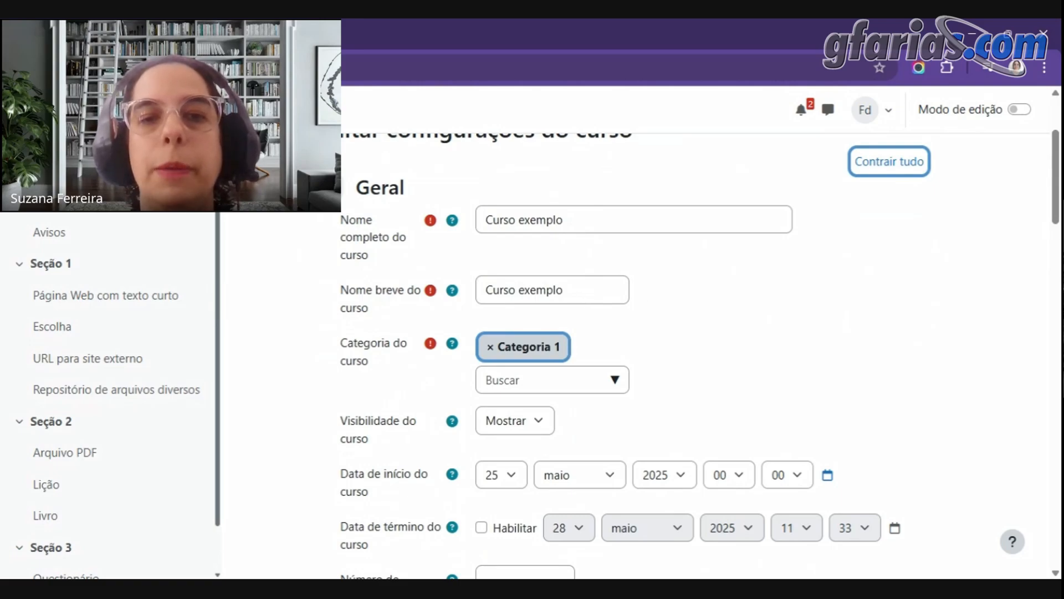
pyautogui.scroll(-1, 675, 304)
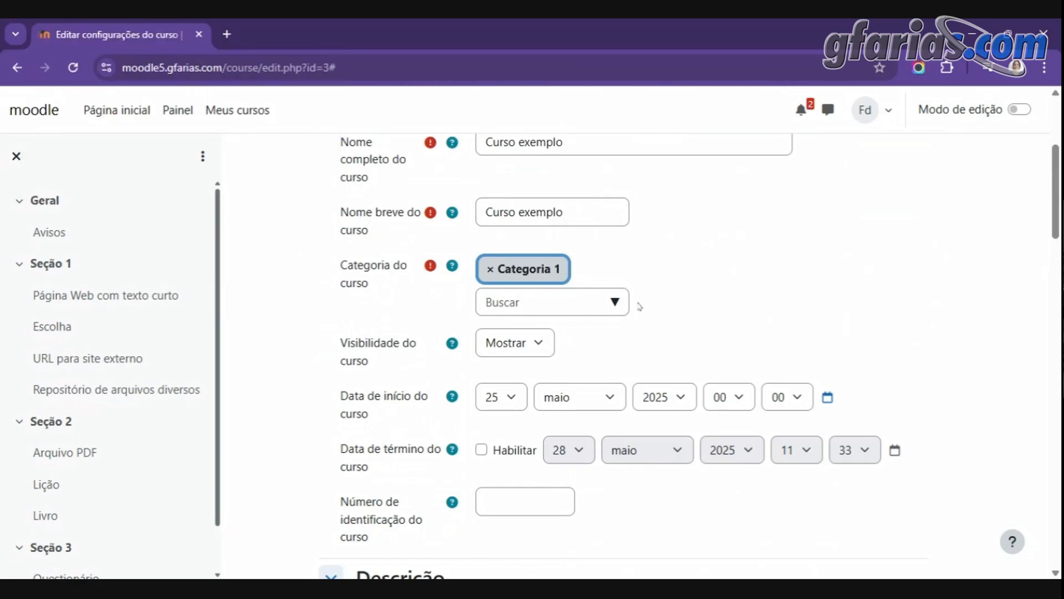
pyautogui.click(617, 305)
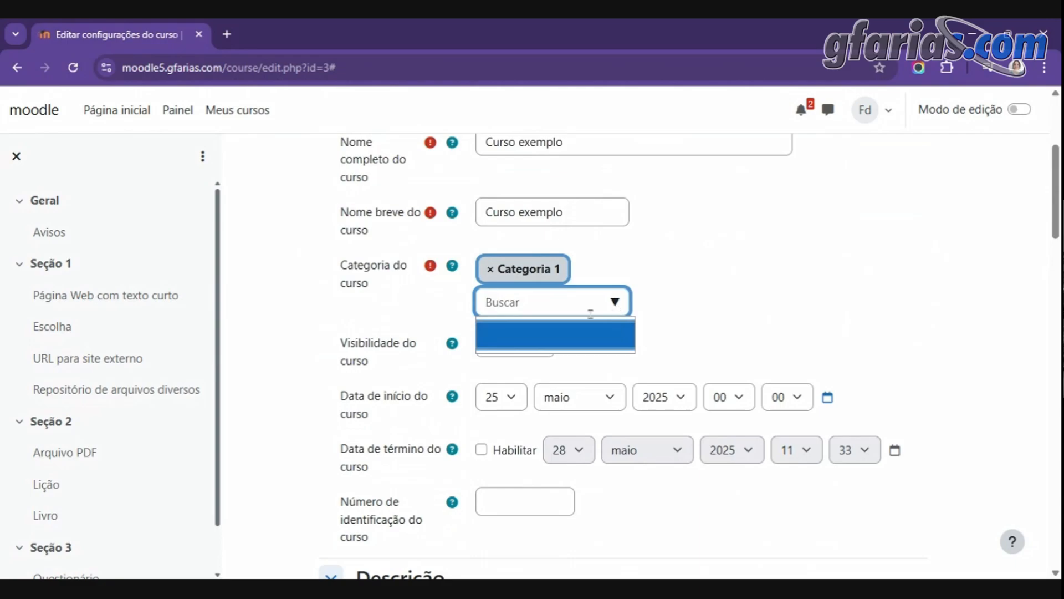
pyautogui.click(688, 266)
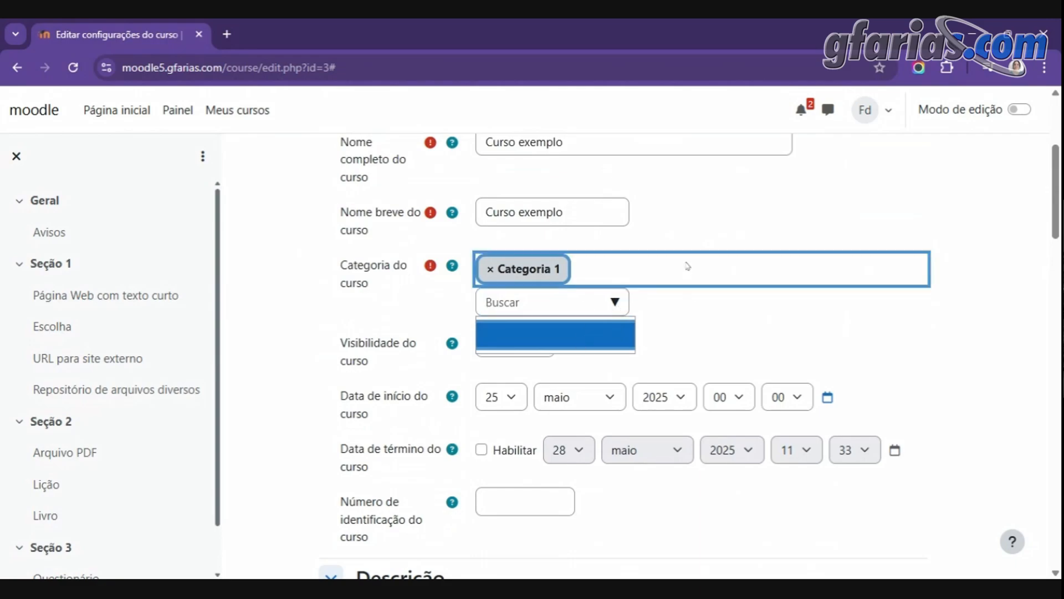
pyautogui.click(659, 301)
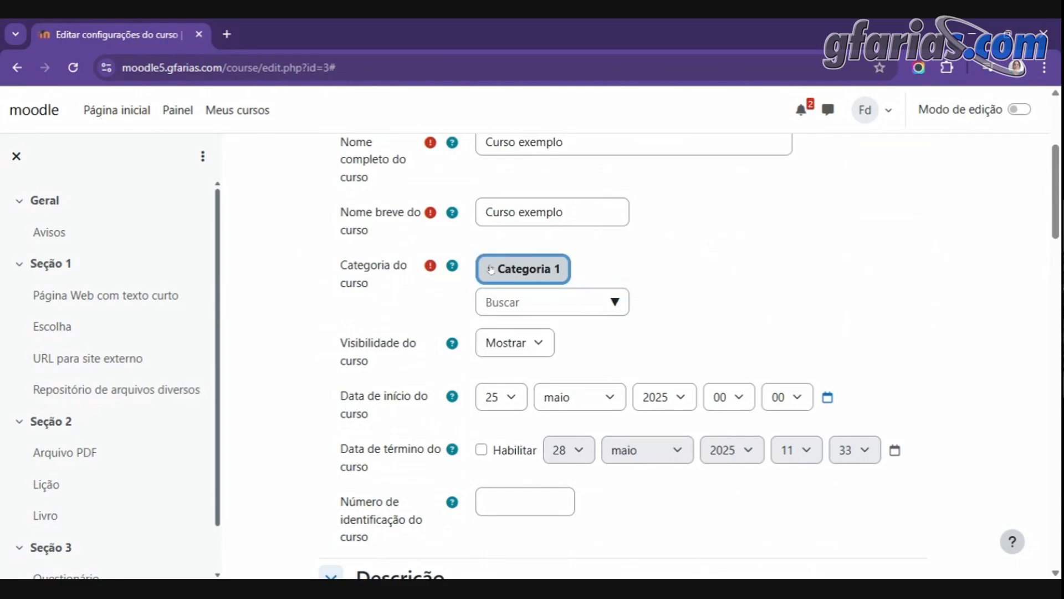
pyautogui.click(490, 269)
pyautogui.click(655, 328)
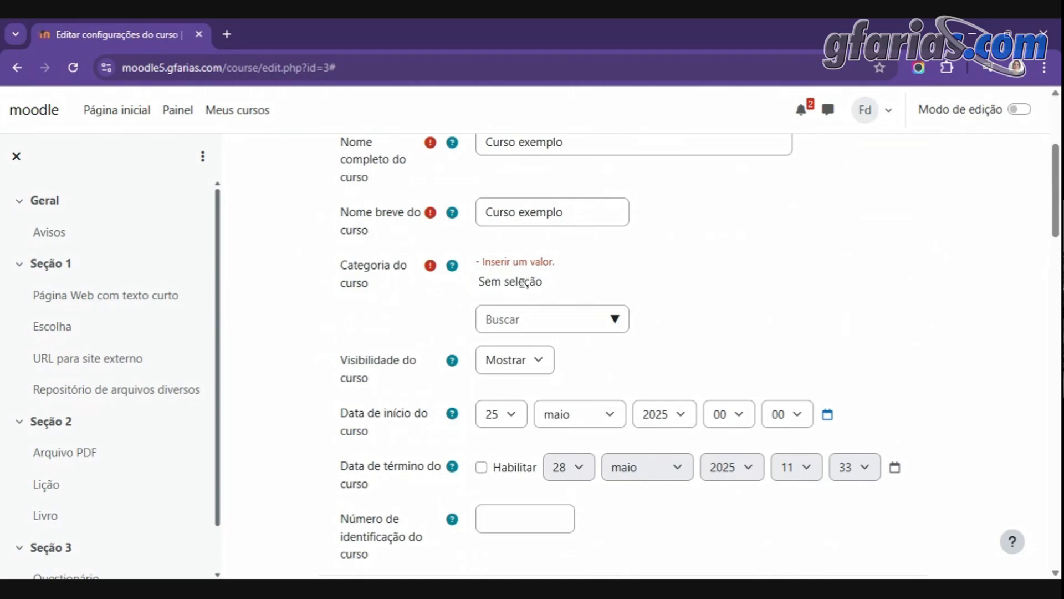
pyautogui.click(614, 320)
pyautogui.click(614, 350)
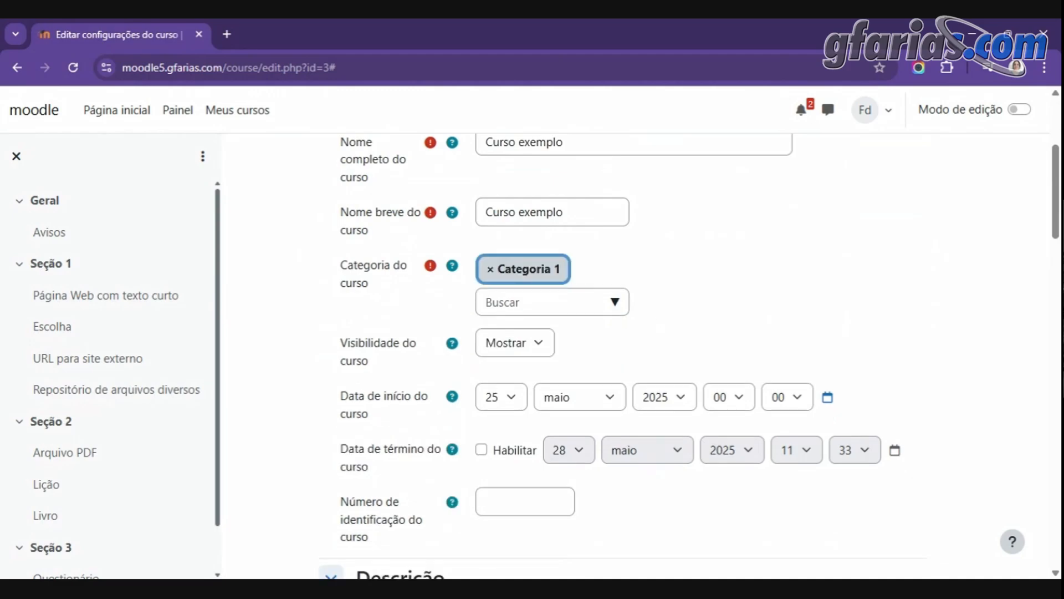
# Read the help note for the course end date and close it
pyautogui.scroll(-2, 678, 307)
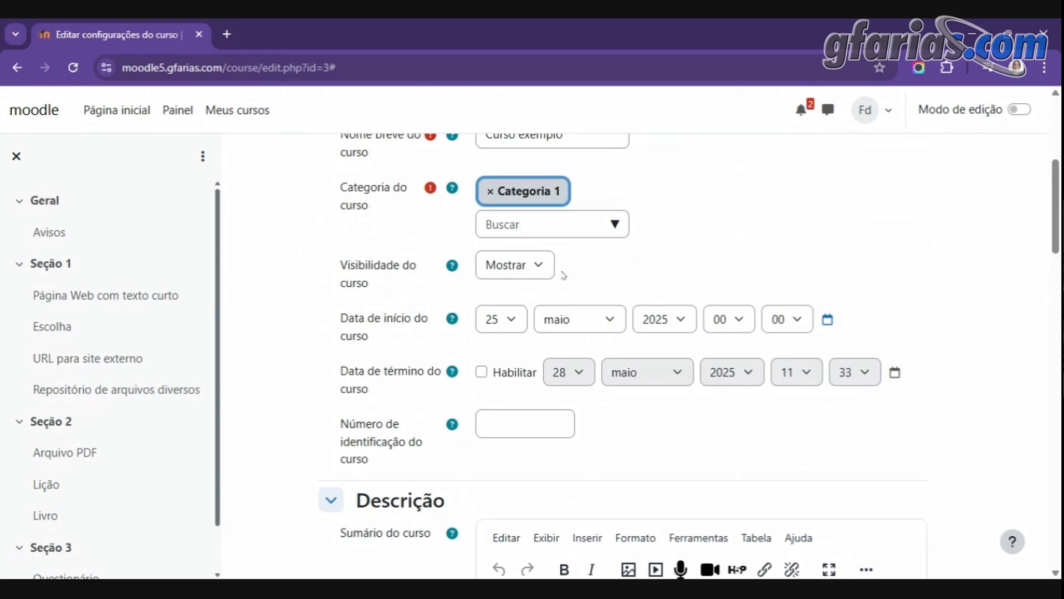
pyautogui.scroll(-1, 563, 275)
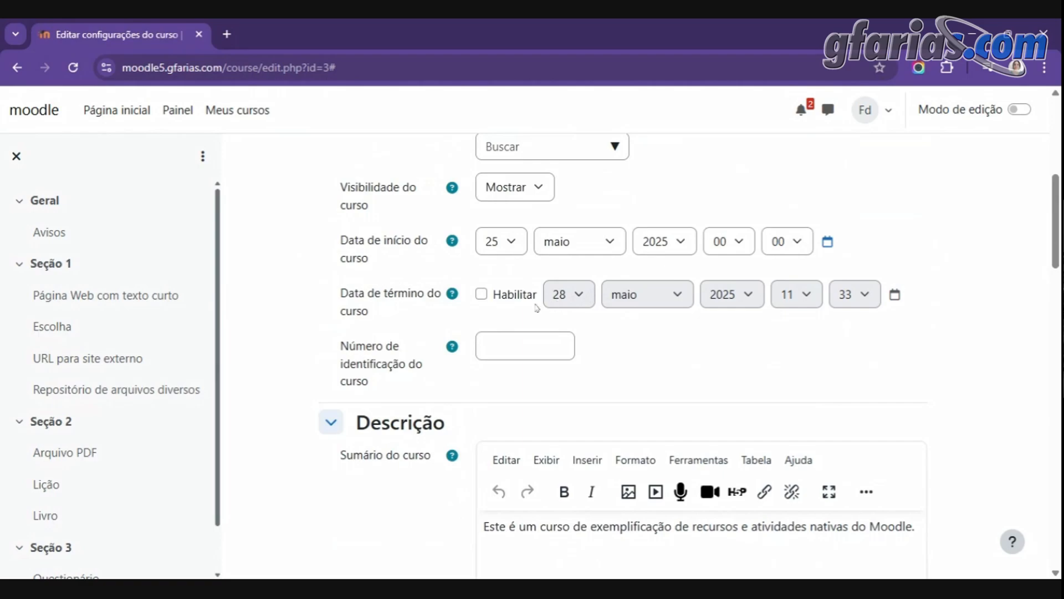
pyautogui.click(451, 299)
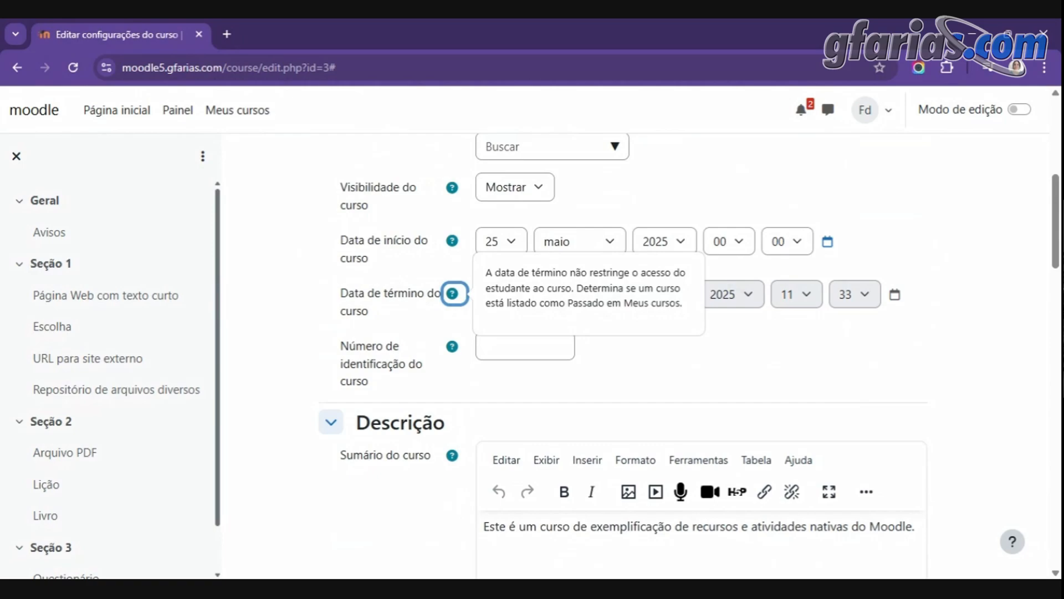
pyautogui.click(318, 265)
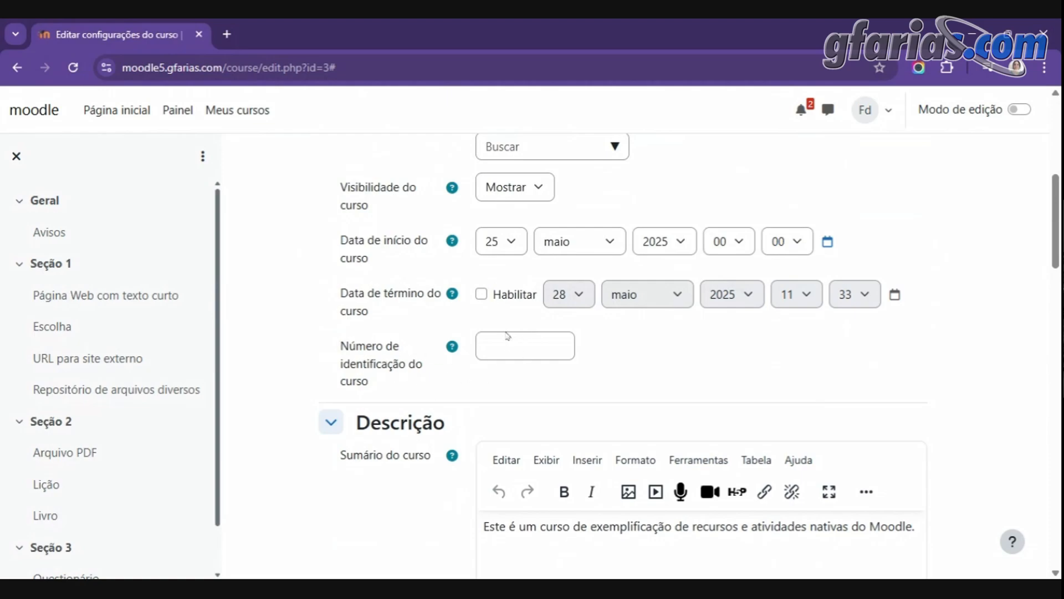
# Examine the course summary and the course image's size limit, attachment limit and accepted file types
pyautogui.scroll(-4, 495, 384)
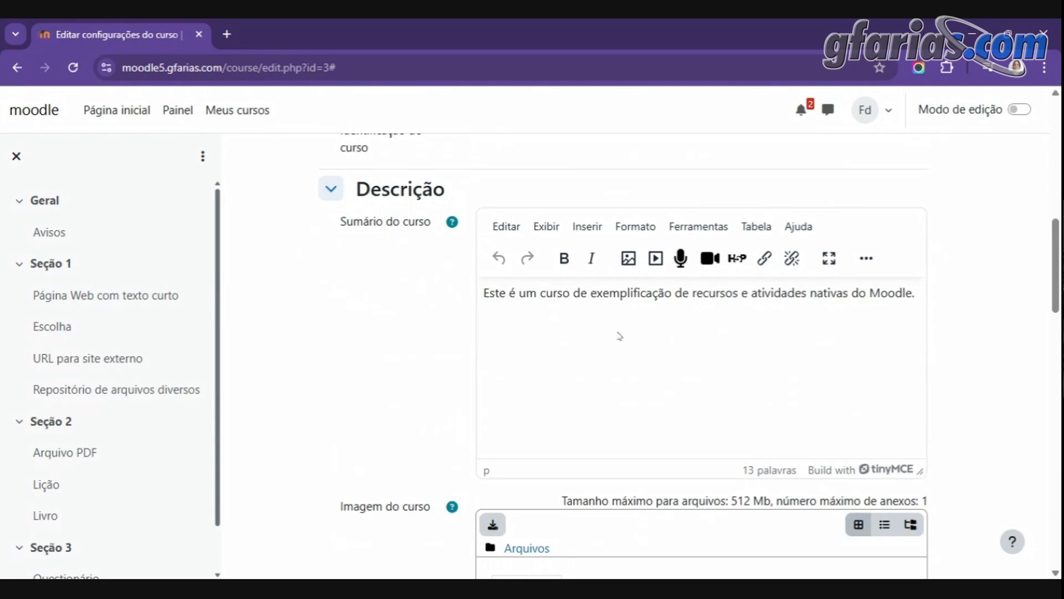
pyautogui.scroll(-1, 619, 336)
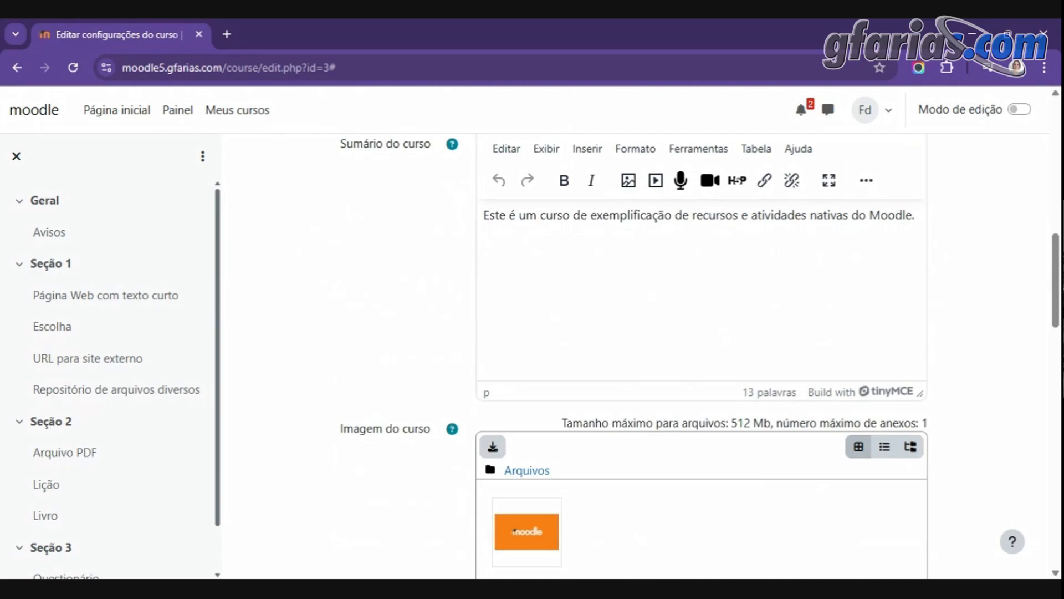
pyautogui.scroll(-1, 661, 300)
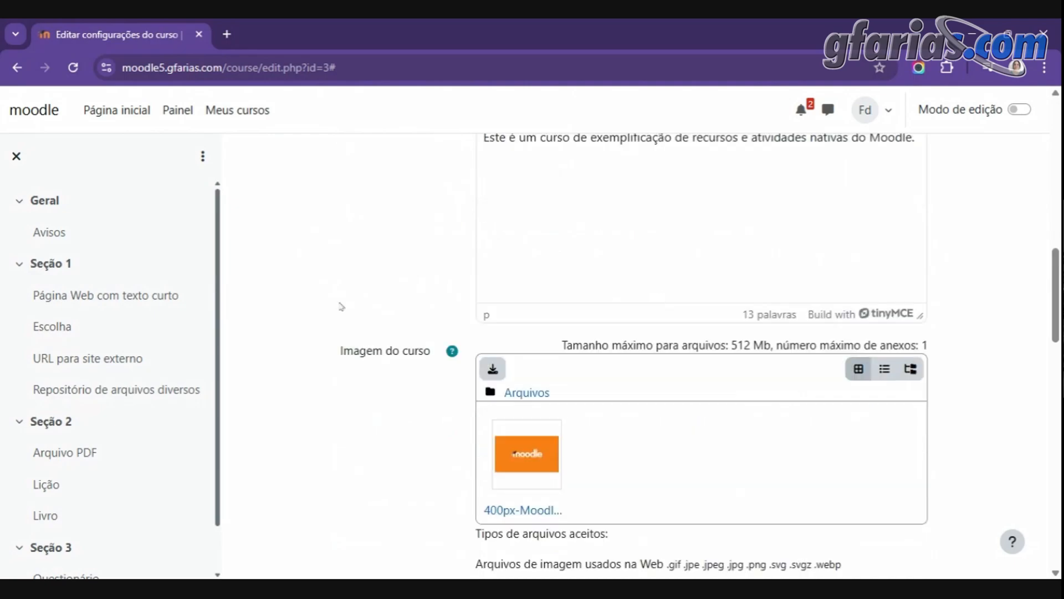
pyautogui.scroll(-2, 341, 306)
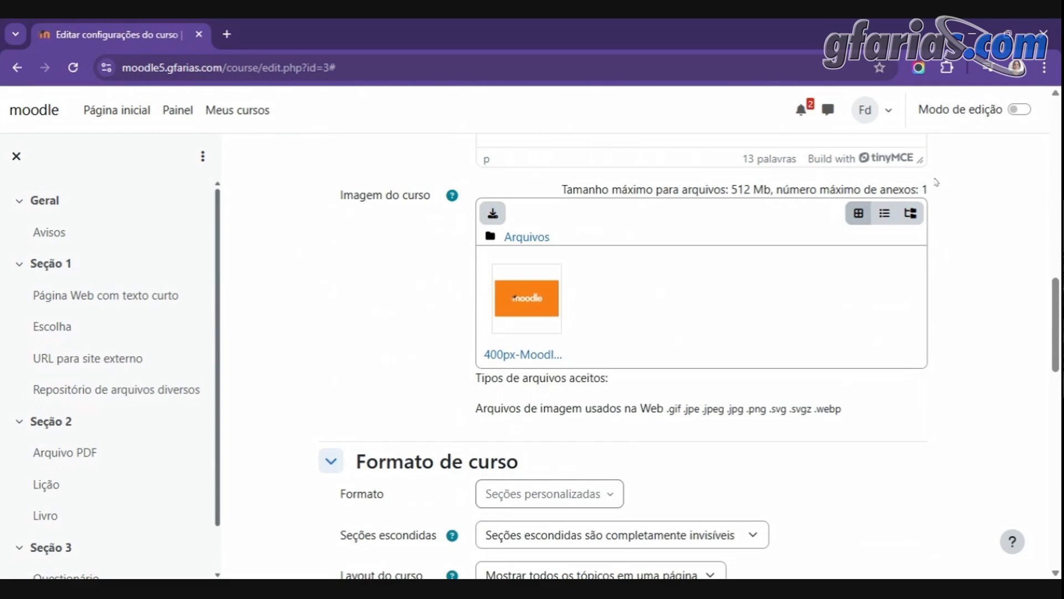
pyautogui.moveTo(935, 197); pyautogui.dragTo(922, 190)
pyautogui.moveTo(673, 408); pyautogui.dragTo(857, 416)
pyautogui.click(803, 320)
pyautogui.moveTo(754, 190); pyautogui.dragTo(733, 191)
# Examine the available course format options alongside the course start and end date settings
pyautogui.scroll(-4, 339, 343)
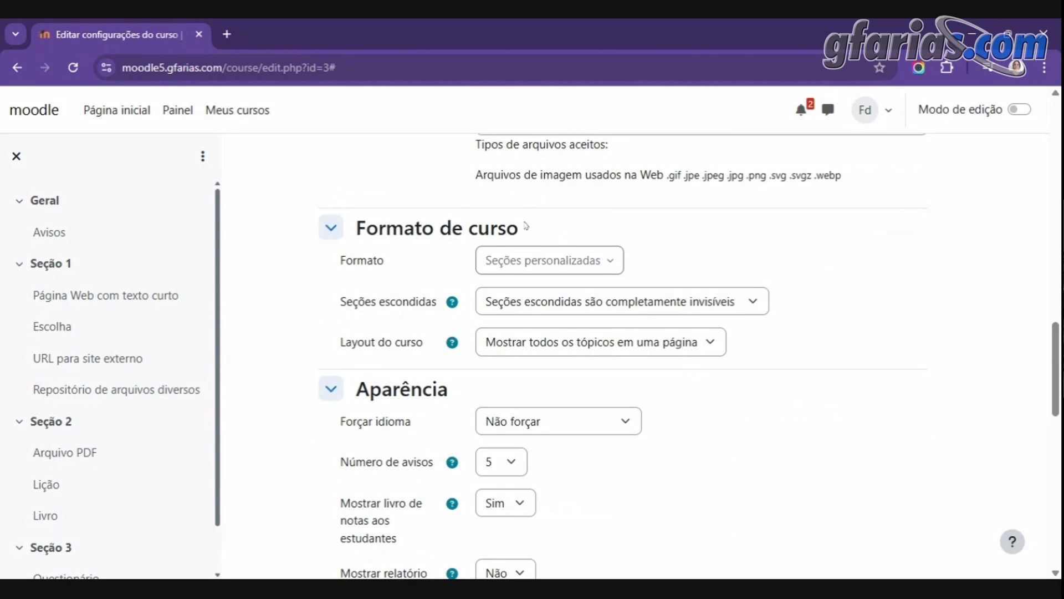
pyautogui.click(613, 258)
pyautogui.scroll(-1, 676, 238)
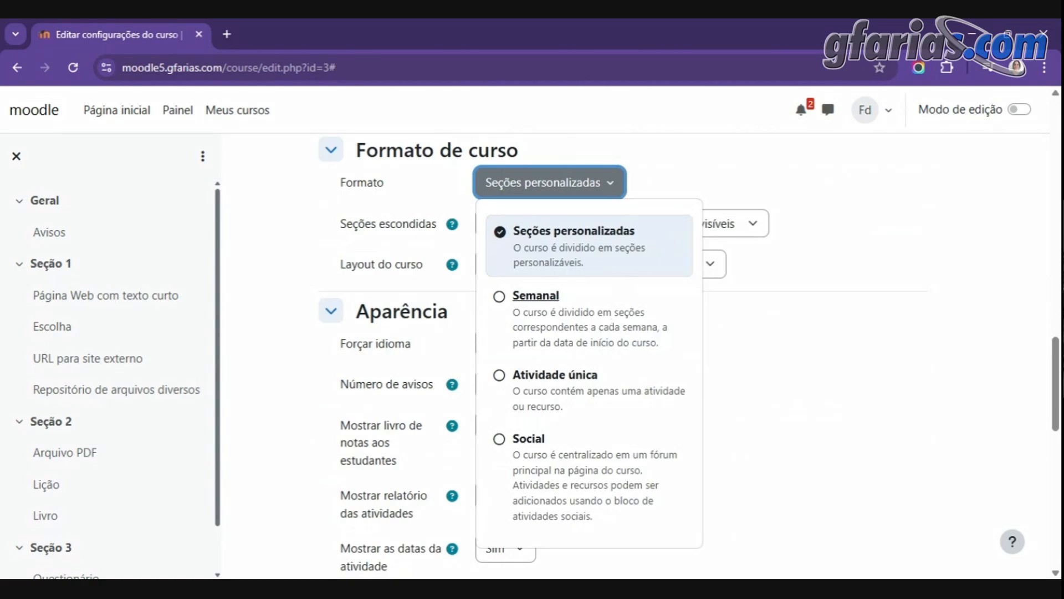
pyautogui.scroll(4, 842, 284)
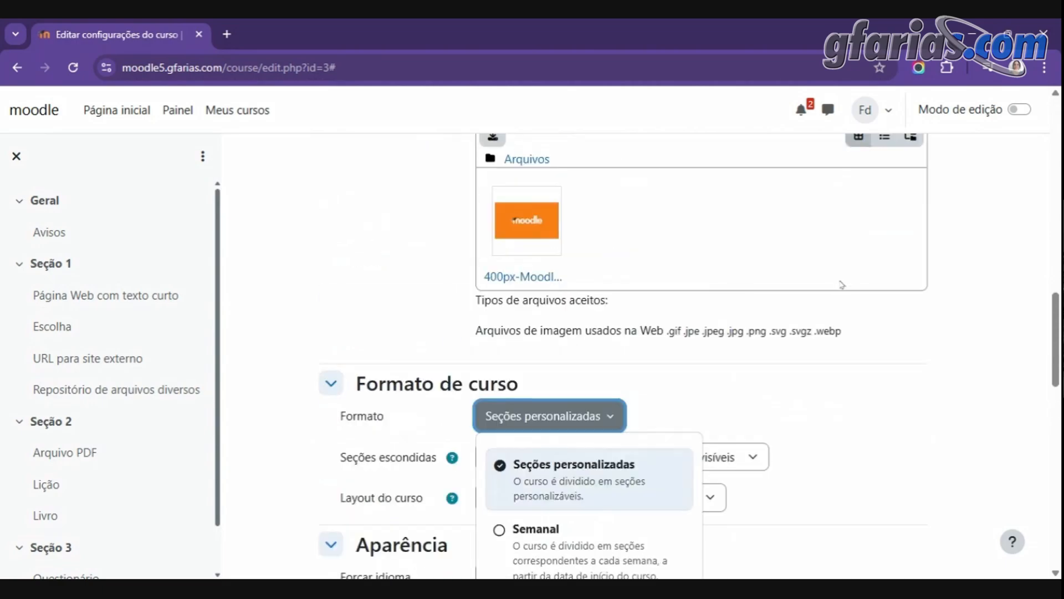
pyautogui.scroll(8, 842, 285)
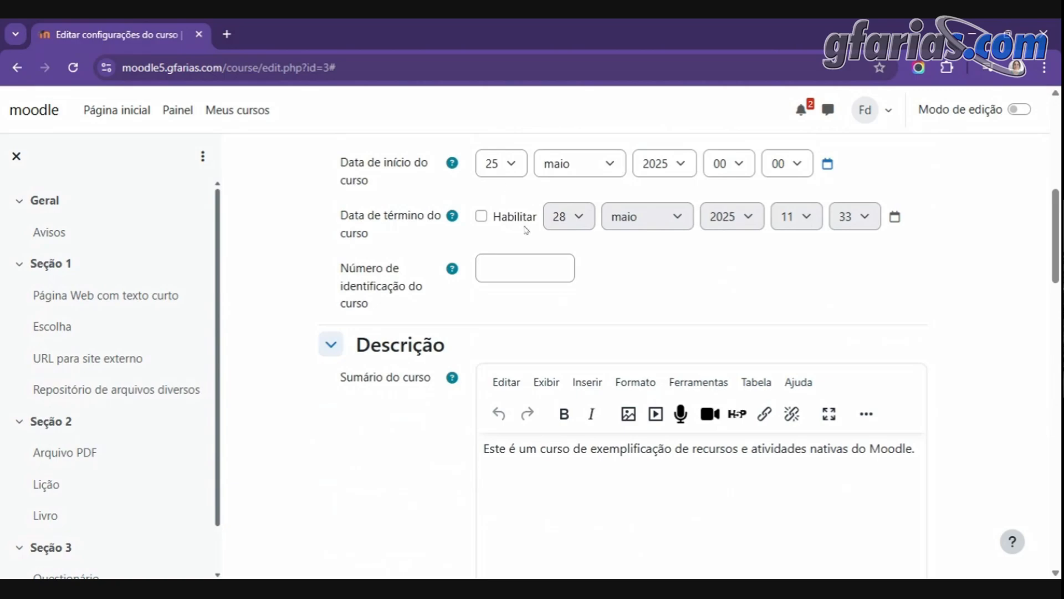
pyautogui.scroll(-5, 527, 230)
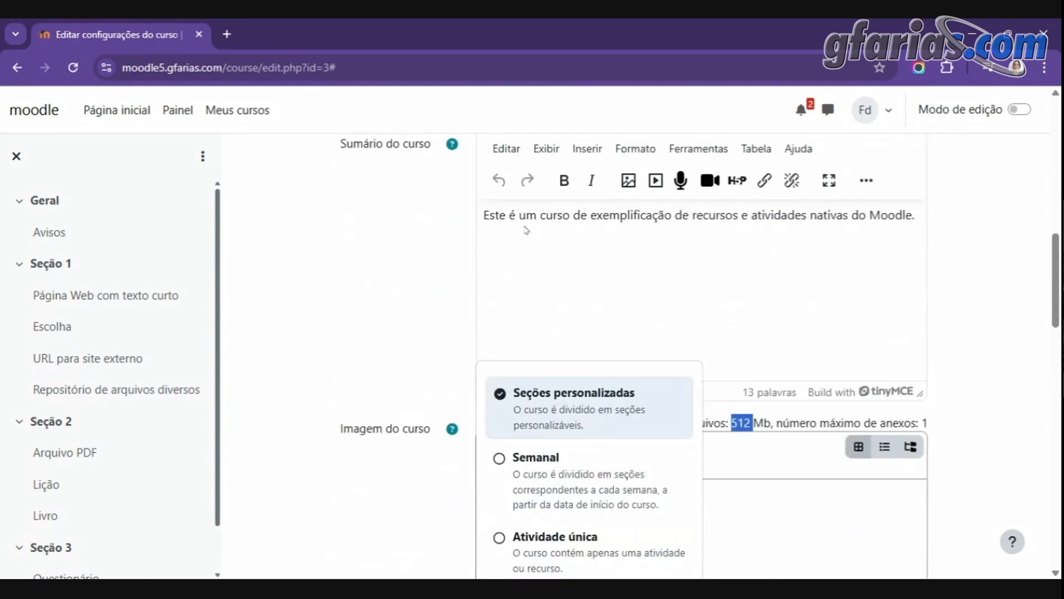
pyautogui.scroll(6, 592, 446)
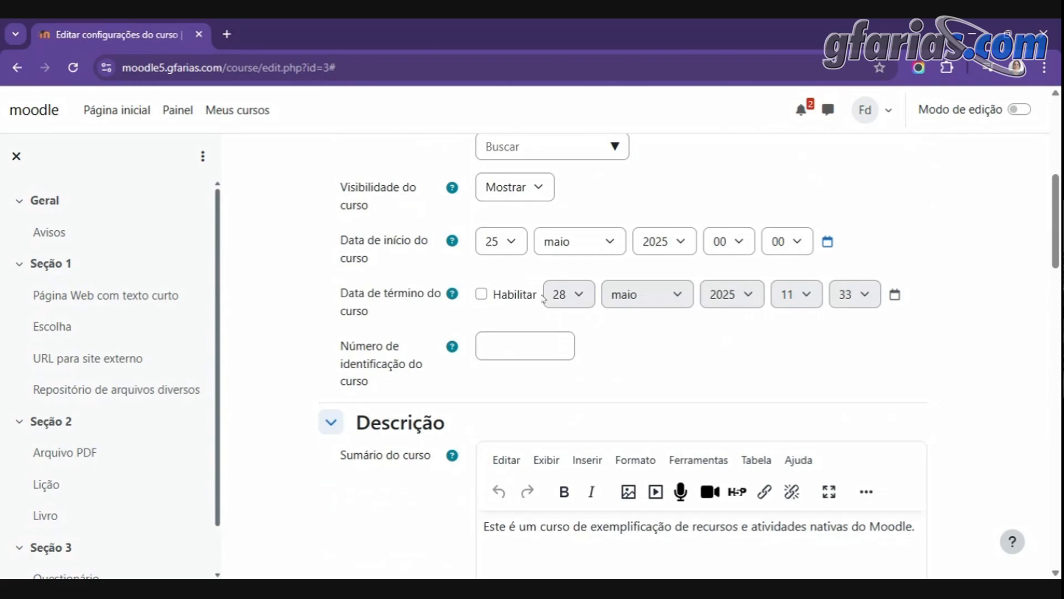
pyautogui.scroll(-7, 604, 304)
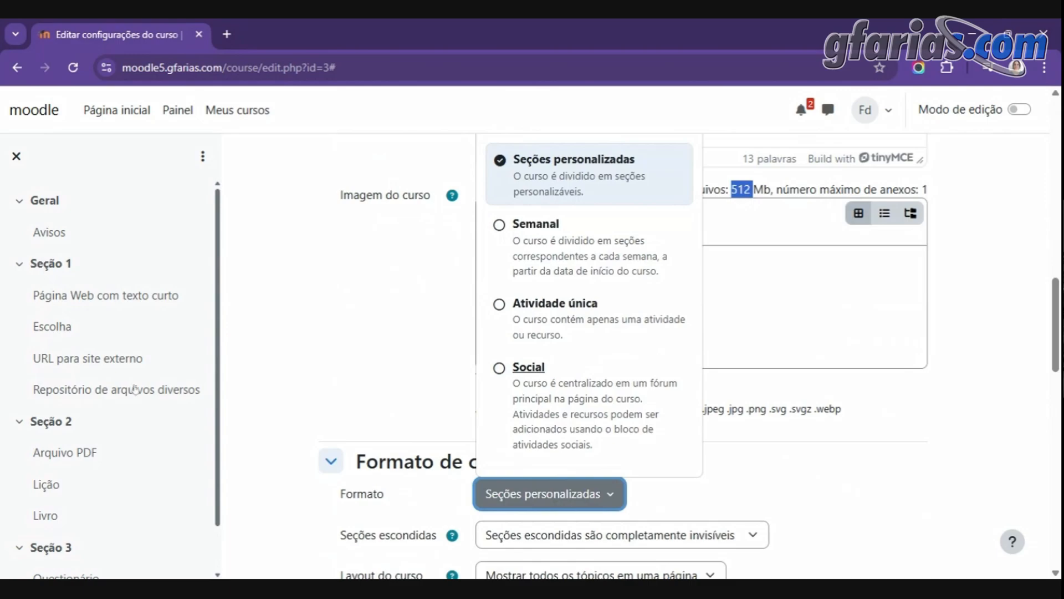
pyautogui.click(334, 311)
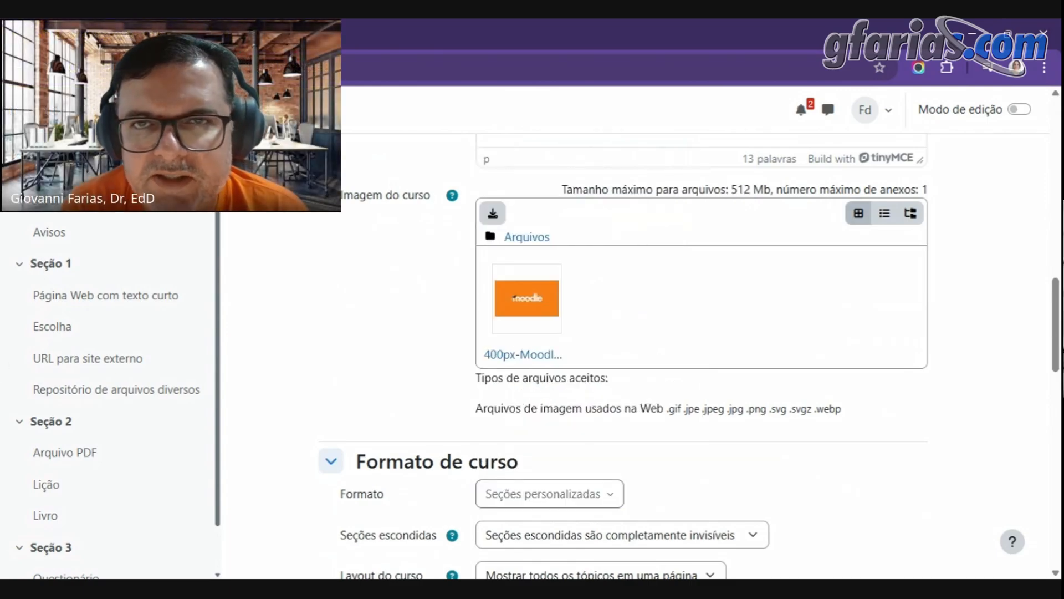
# Set the course format to Semanal
pyautogui.scroll(-3, 336, 310)
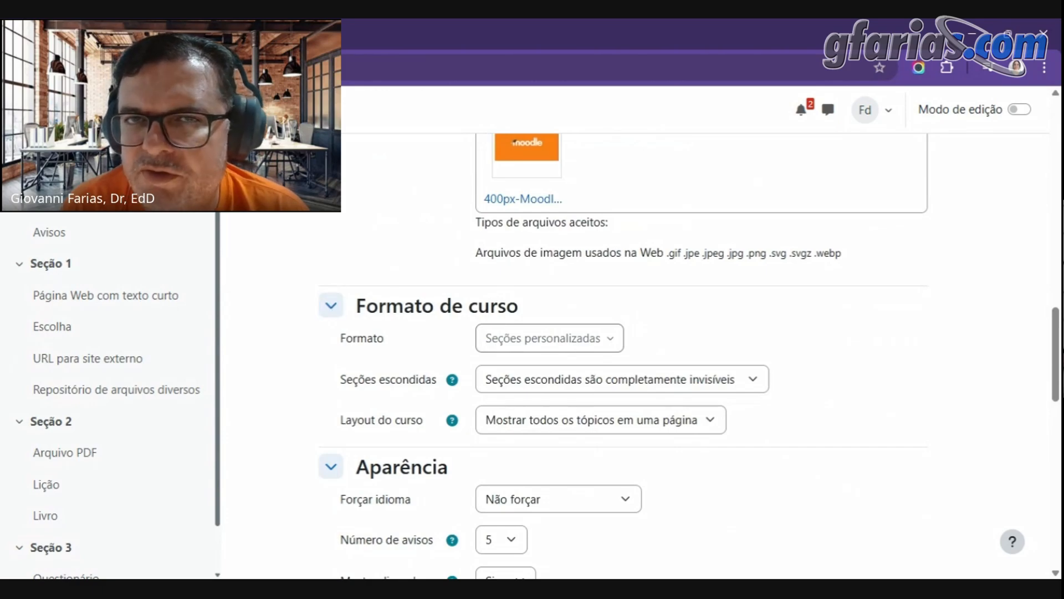
pyautogui.scroll(-2, 290, 396)
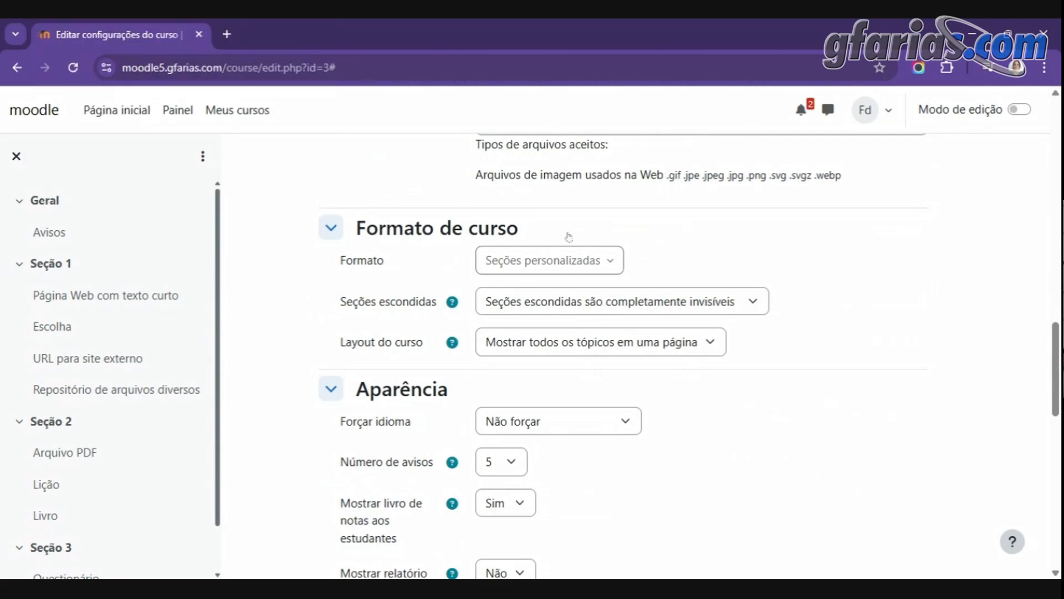
pyautogui.click(544, 260)
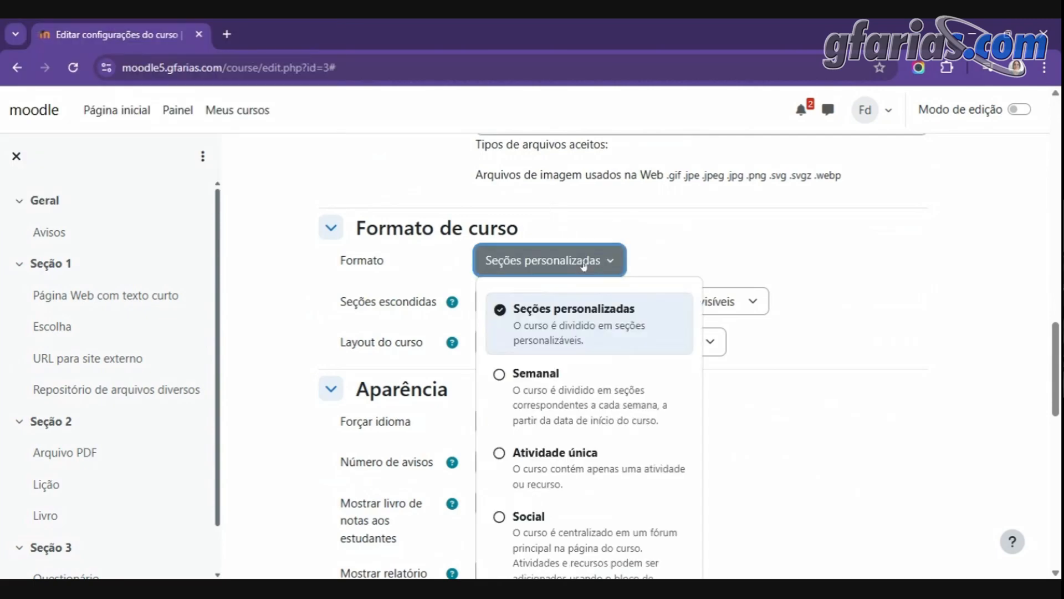
pyautogui.click(593, 391)
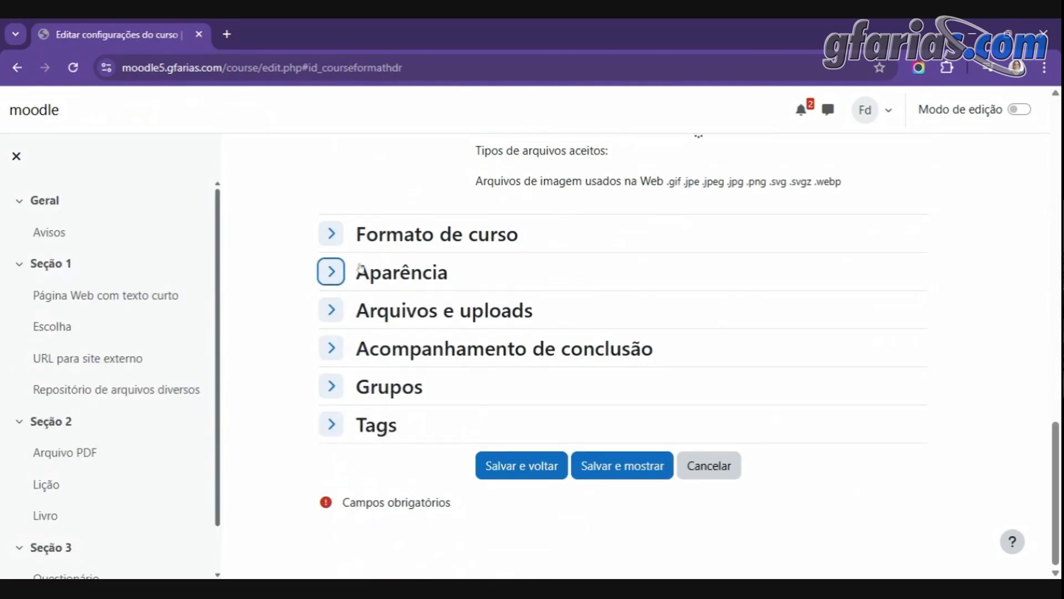
# Expand the course format section and set the format back to Seções personalizadas
pyautogui.click(332, 233)
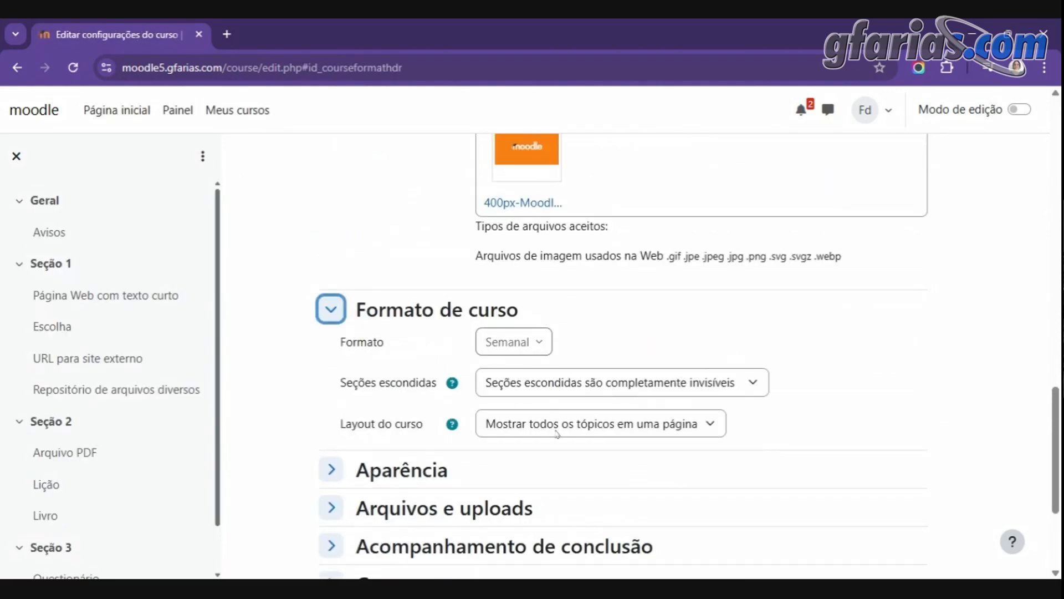
pyautogui.click(520, 342)
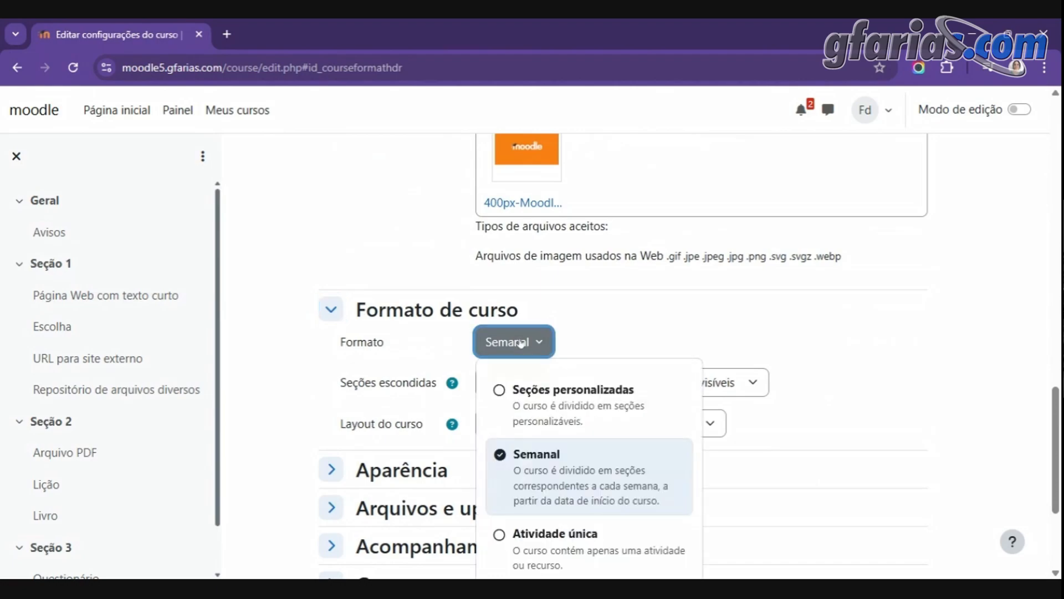
pyautogui.click(554, 398)
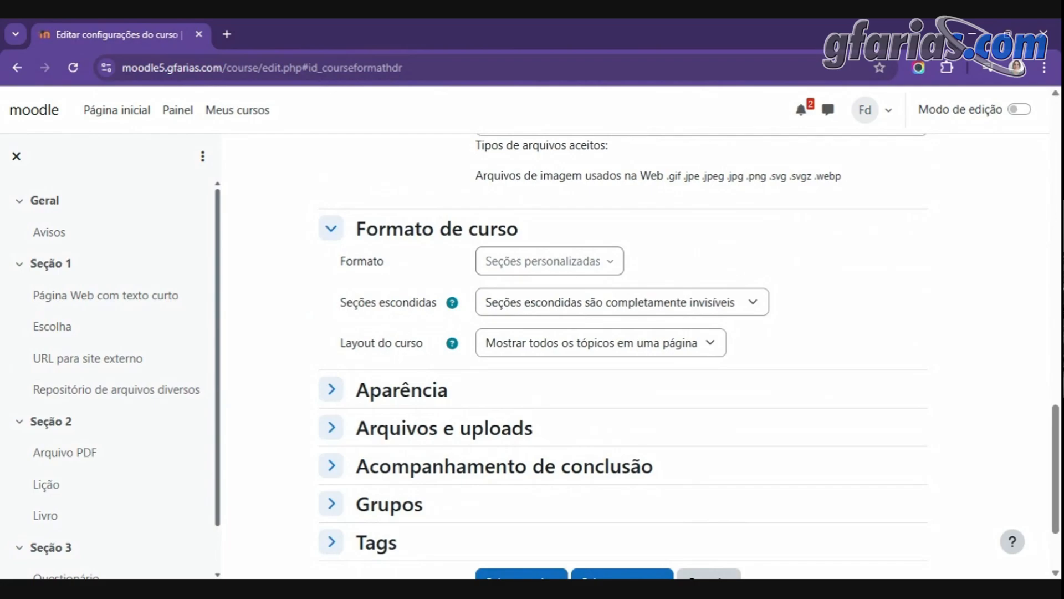
# Set the hidden sections option to "Seções ocultas são mostradas como indisponíveis"
pyautogui.scroll(-2, 736, 256)
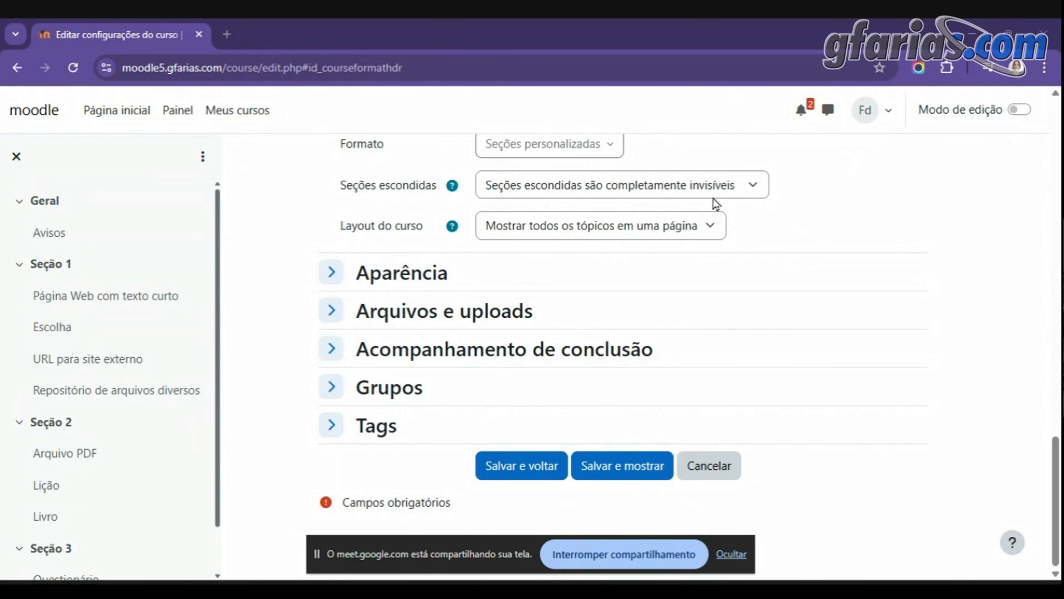
pyautogui.click(744, 188)
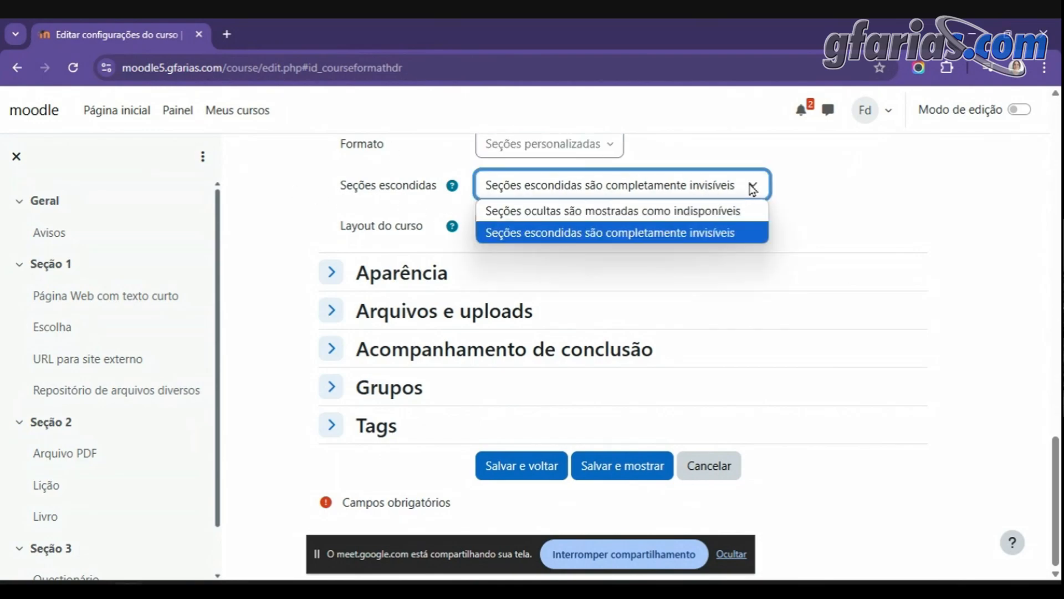
pyautogui.click(682, 220)
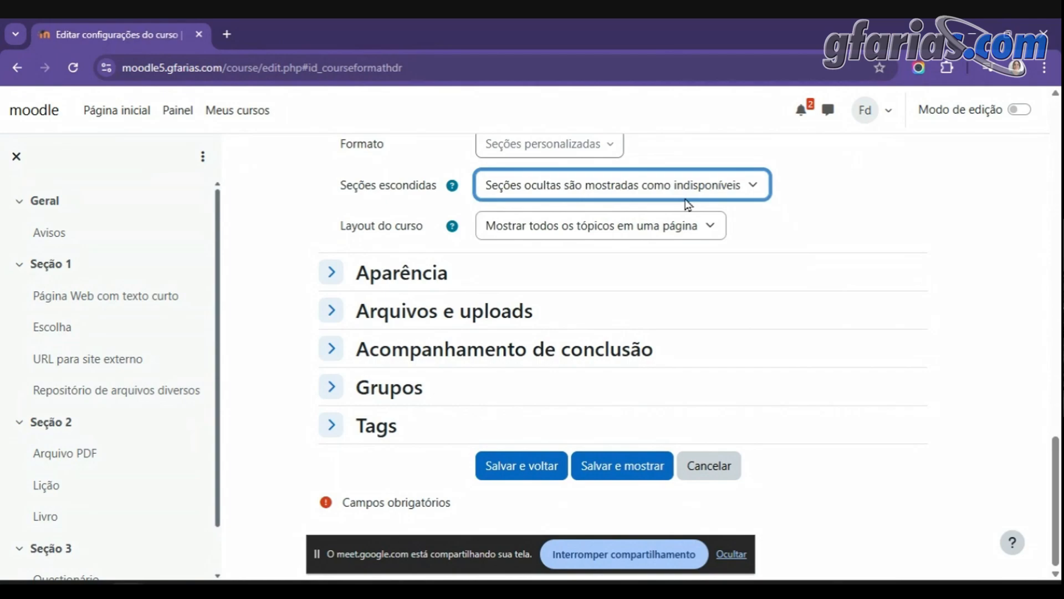
# Set the hidden sections option to "Seções escondidas são completamente invisíveis"
pyautogui.click(685, 201)
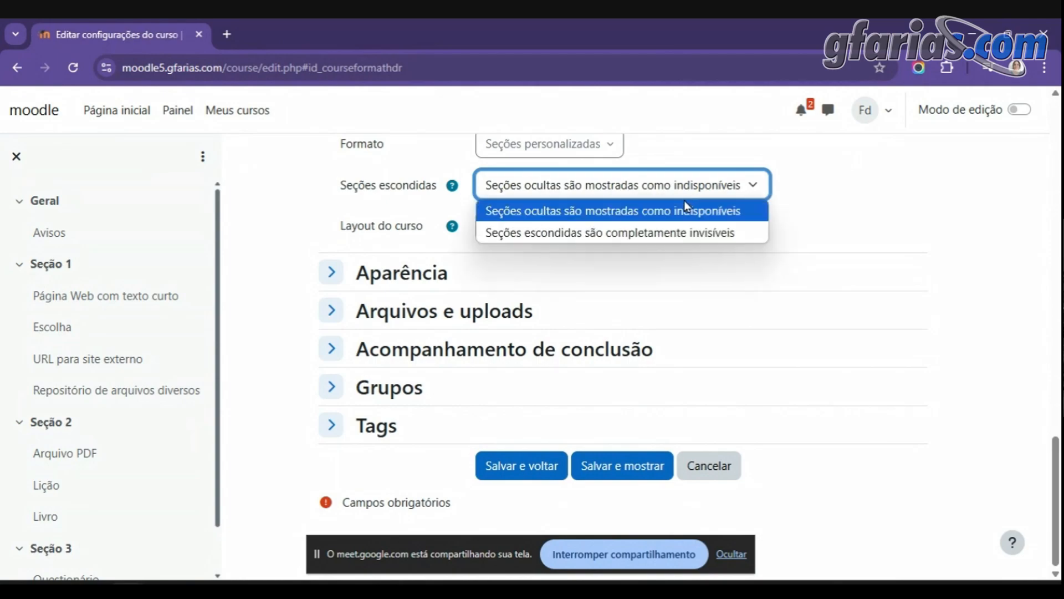
pyautogui.click(685, 244)
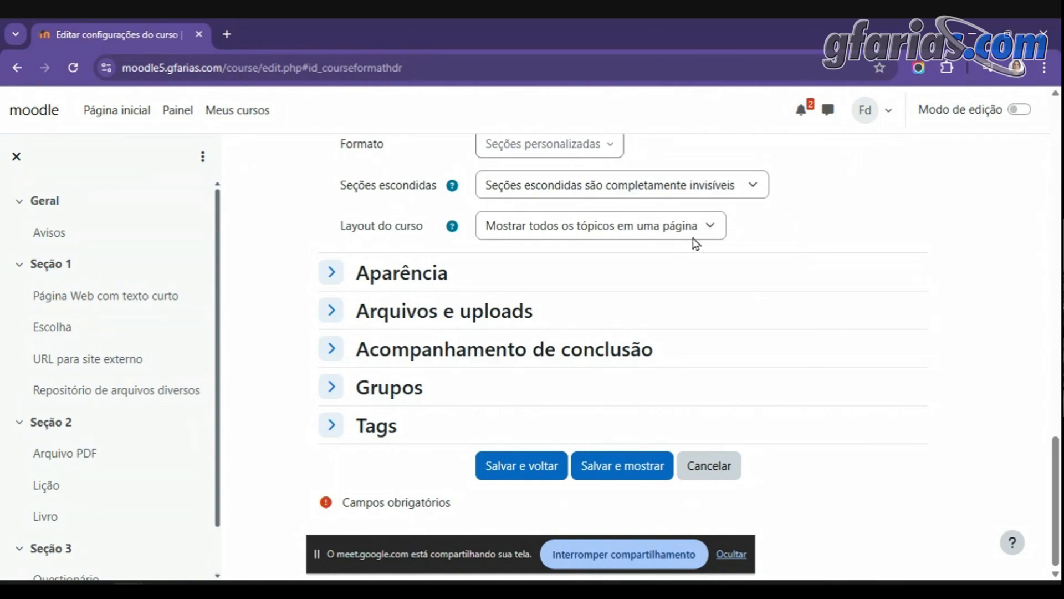
# Switch the course layout to "Mostrar um tópico por página" and back to "Mostrar todos os tópicos em uma página"
pyautogui.click(647, 232)
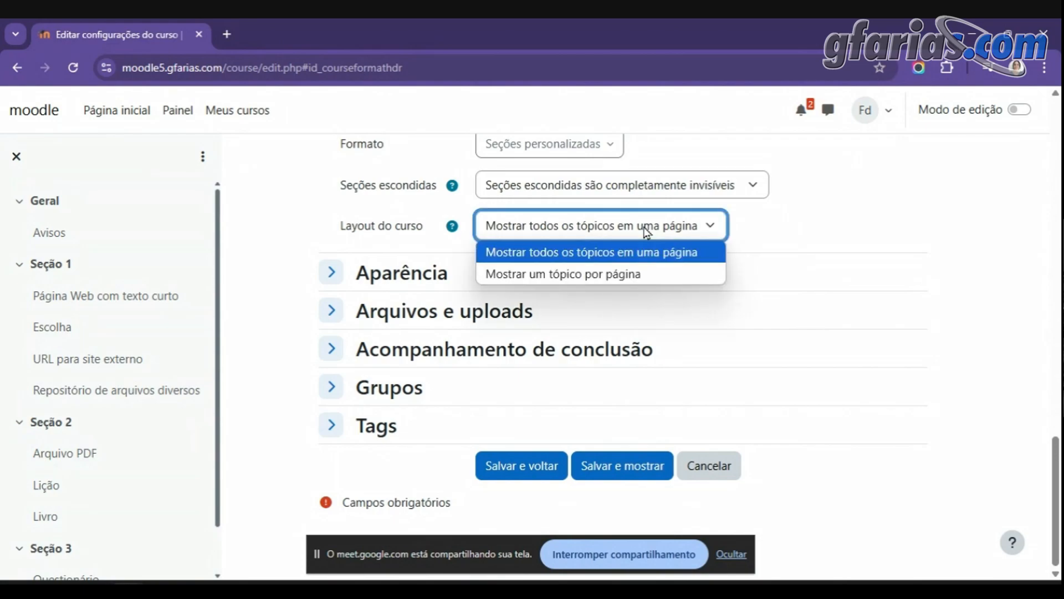
pyautogui.click(637, 271)
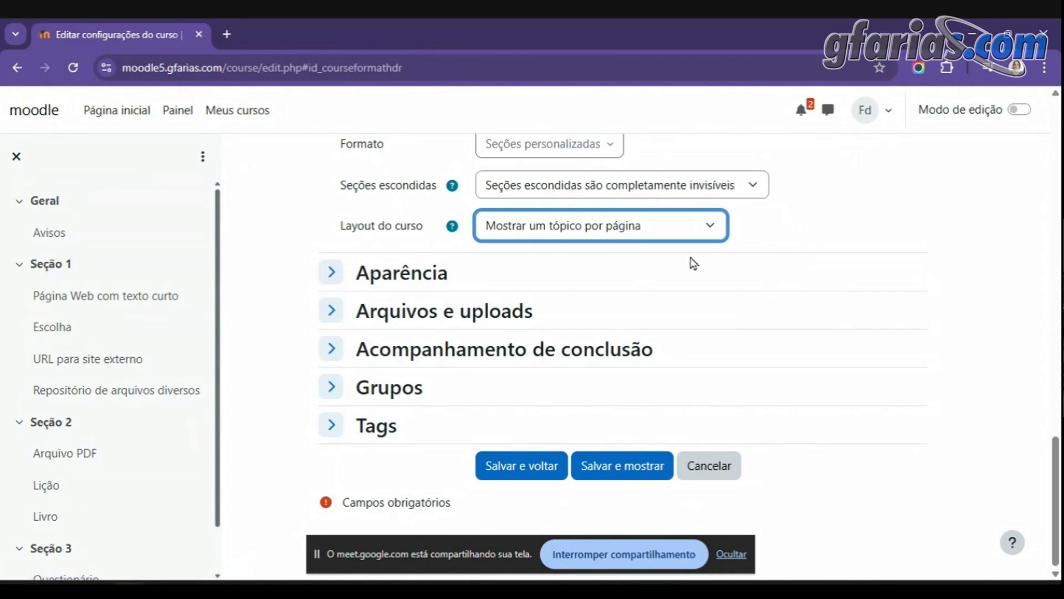
pyautogui.click(698, 237)
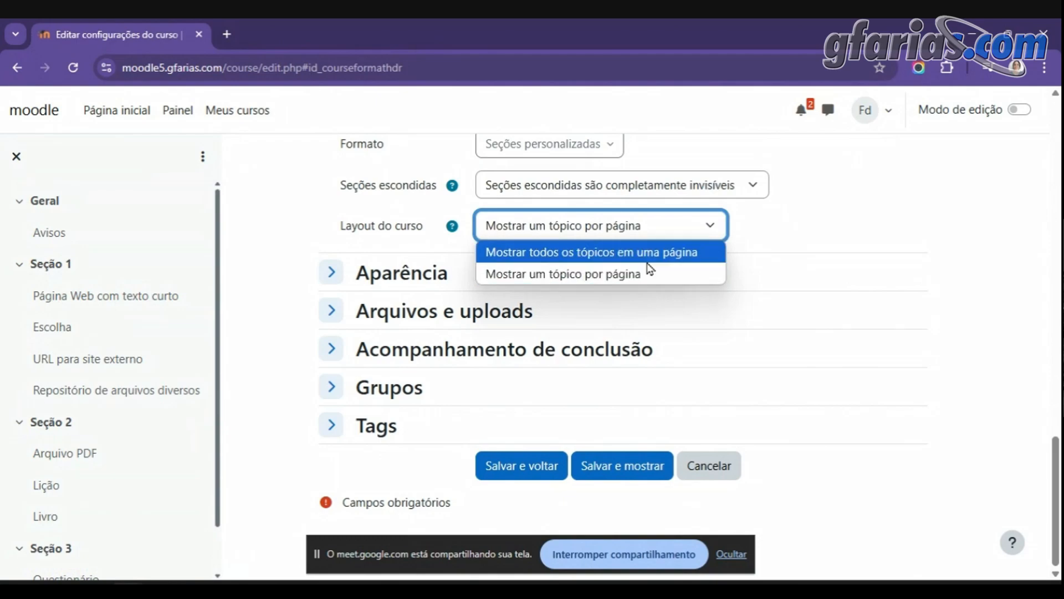
pyautogui.click(692, 250)
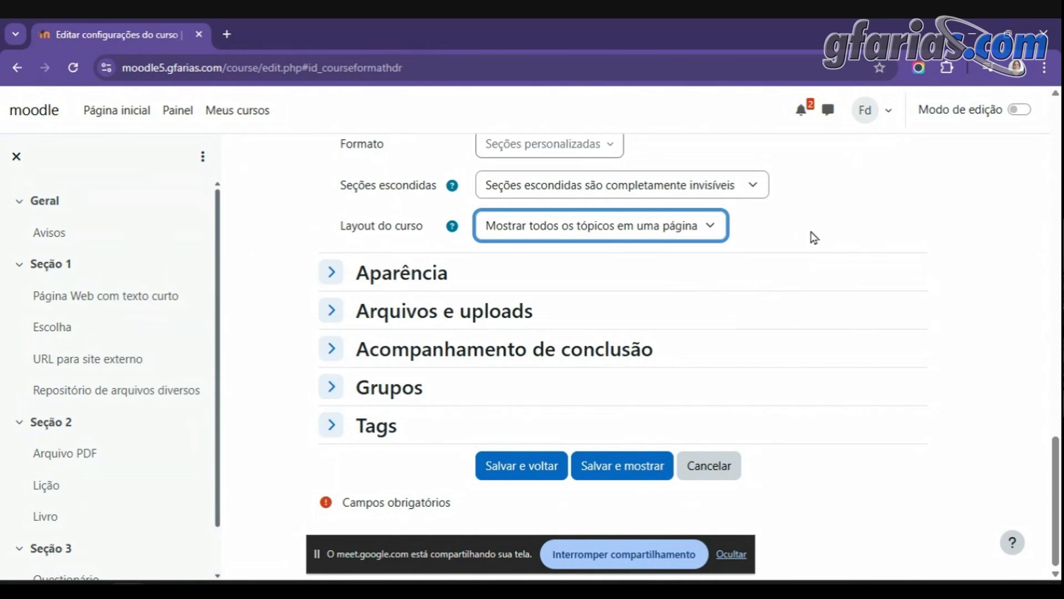
# Expand the Aparência section and force the course language to Português - Brasil (pt_br), trying English (en) first
pyautogui.click(339, 275)
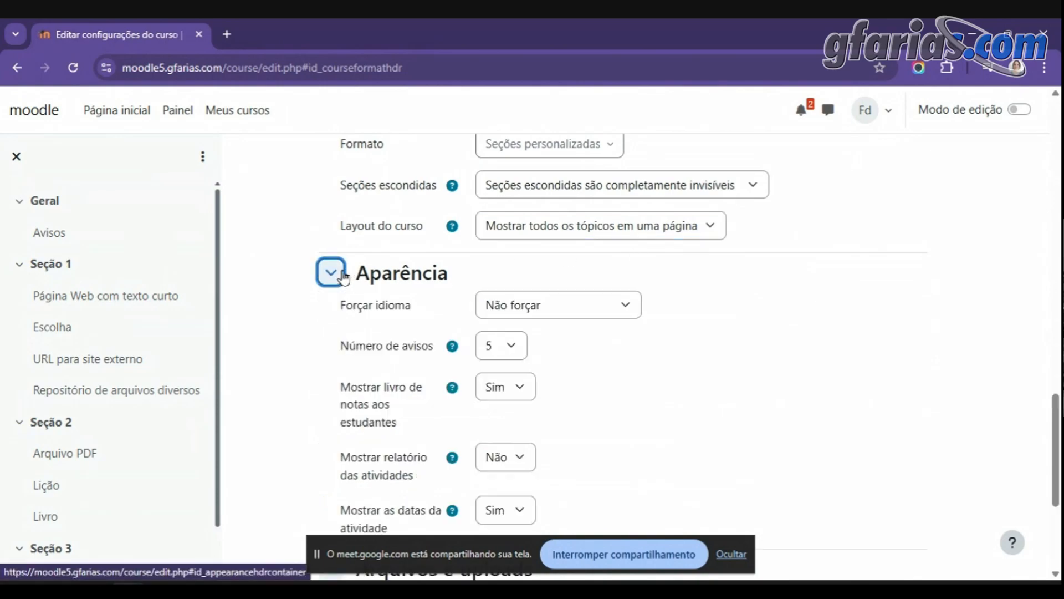
pyautogui.scroll(-1, 299, 332)
pyautogui.moveTo(339, 228); pyautogui.dragTo(426, 239)
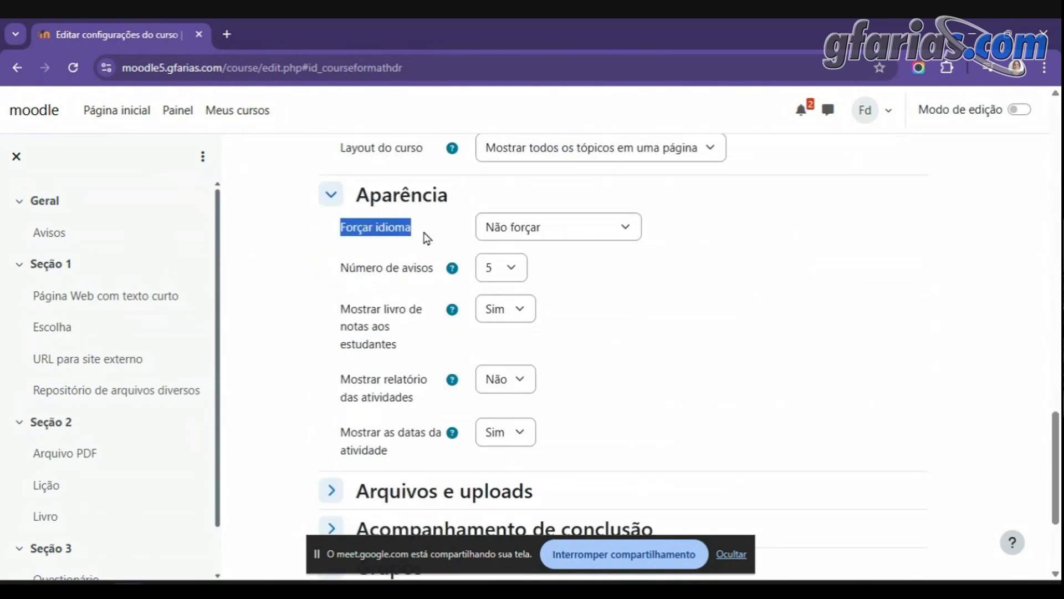
pyautogui.click(426, 238)
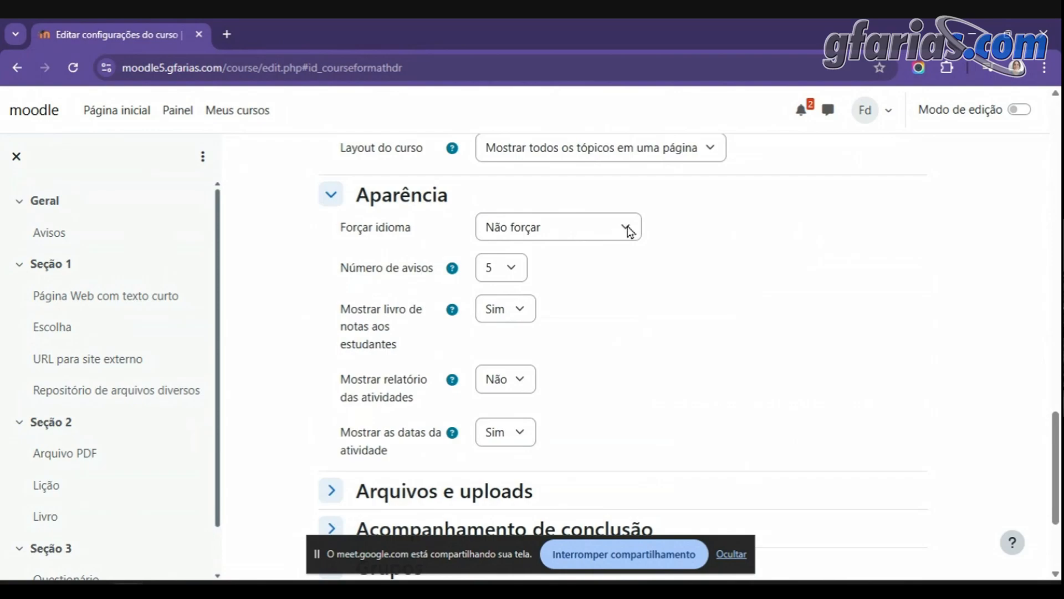
pyautogui.click(629, 231)
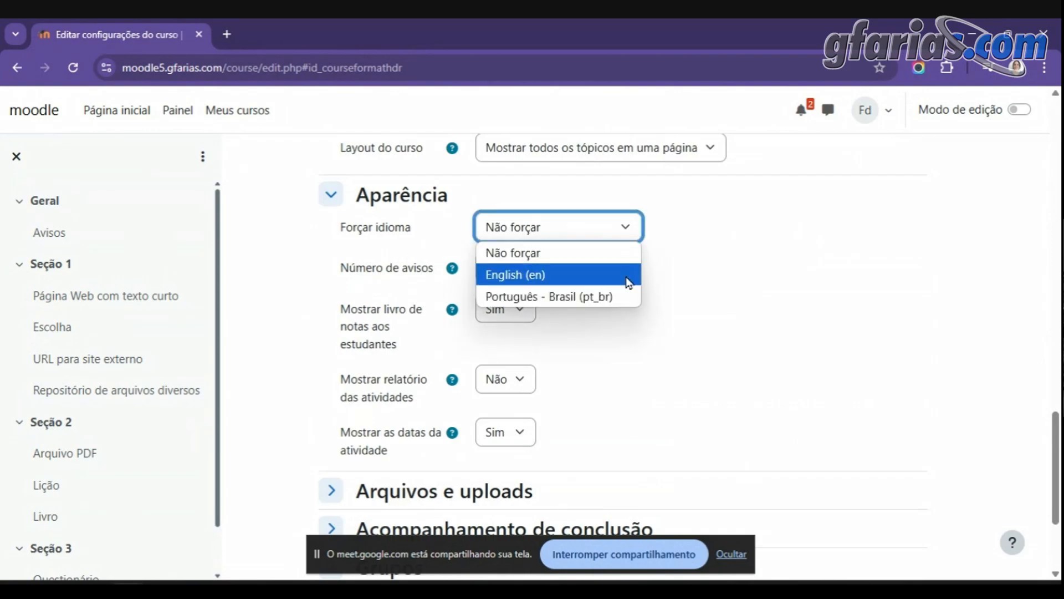
pyautogui.click(629, 277)
pyautogui.click(629, 230)
pyautogui.click(618, 294)
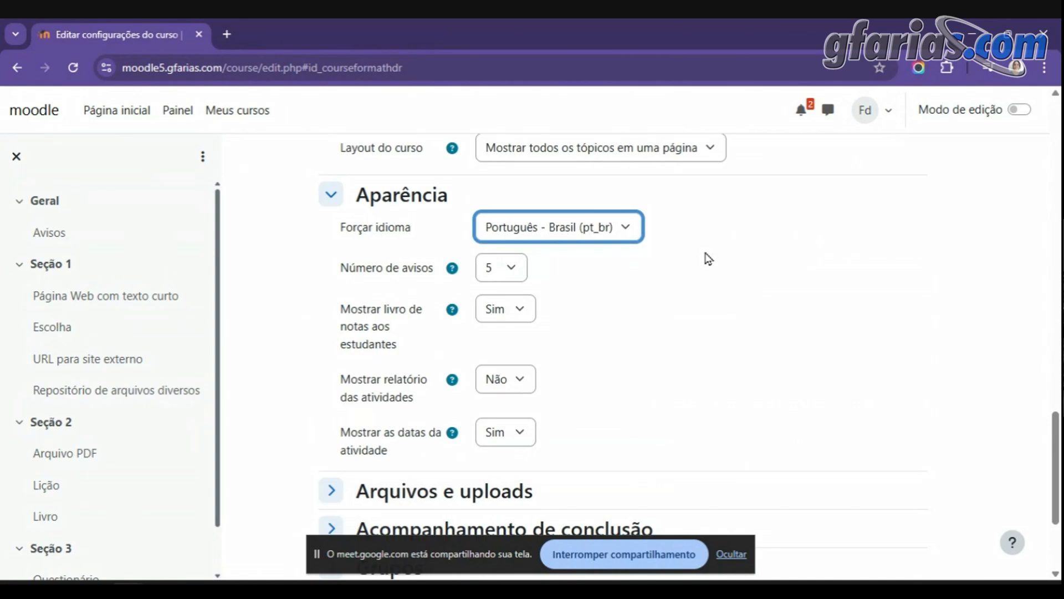
# Review the available numbers of announcements for the course and set Número de avisos to 0
pyautogui.click(336, 277)
pyautogui.moveTo(334, 273); pyautogui.dragTo(433, 272)
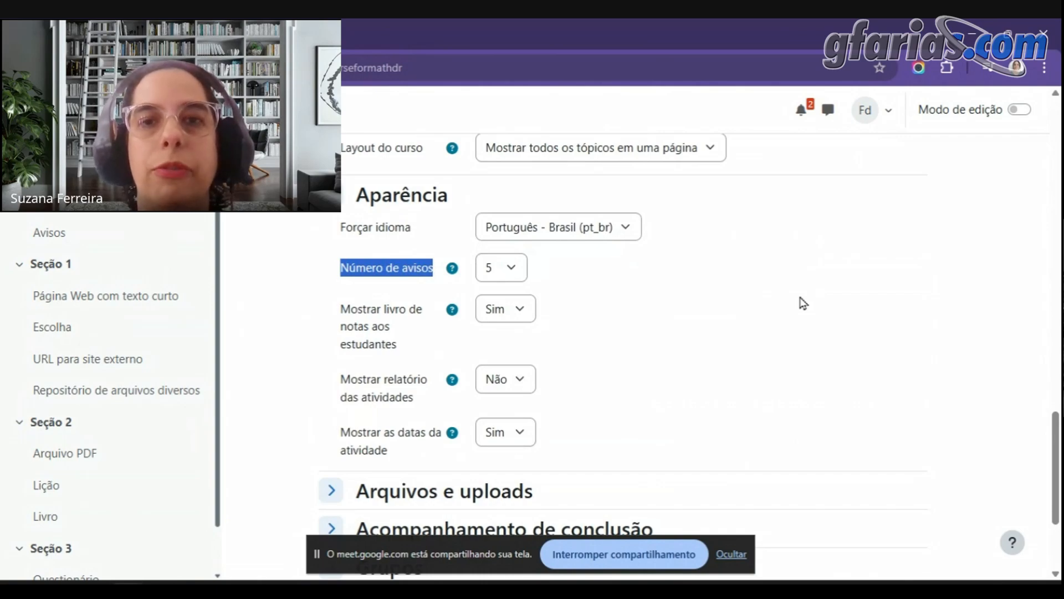
pyautogui.click(517, 268)
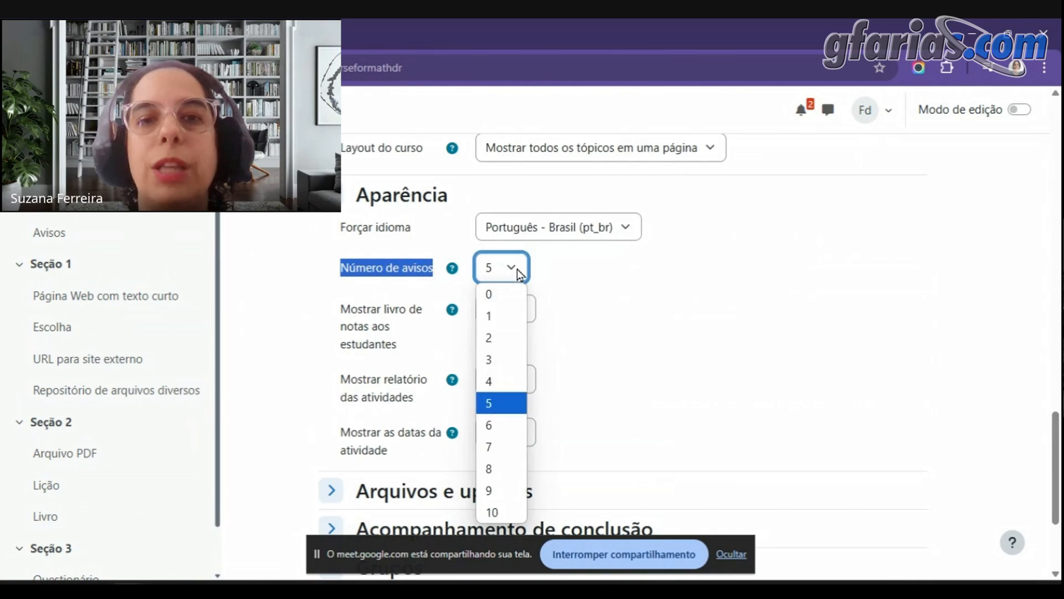
pyautogui.click(620, 274)
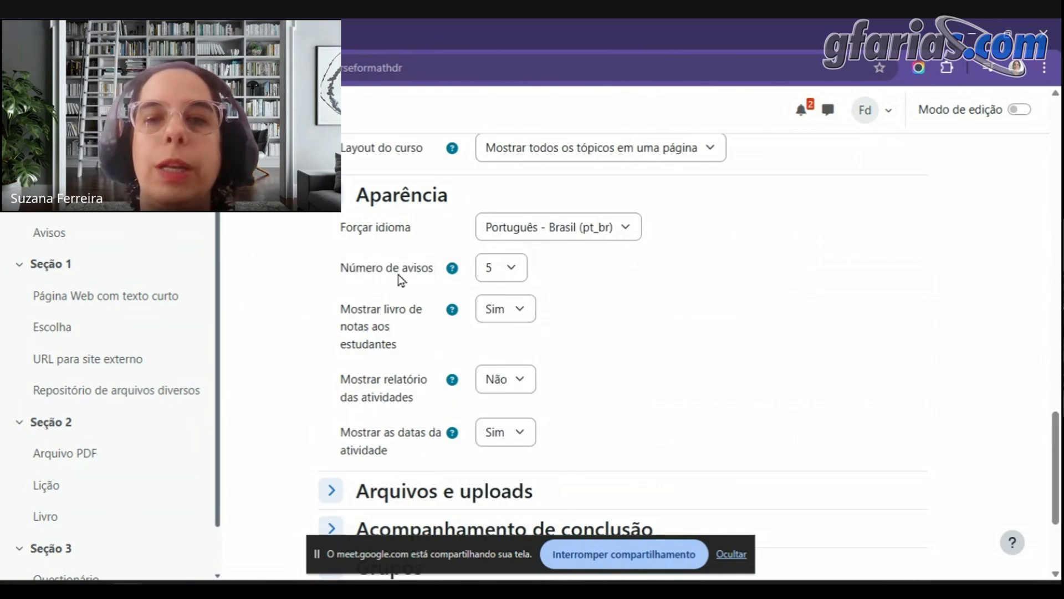
pyautogui.click(515, 275)
pyautogui.click(502, 289)
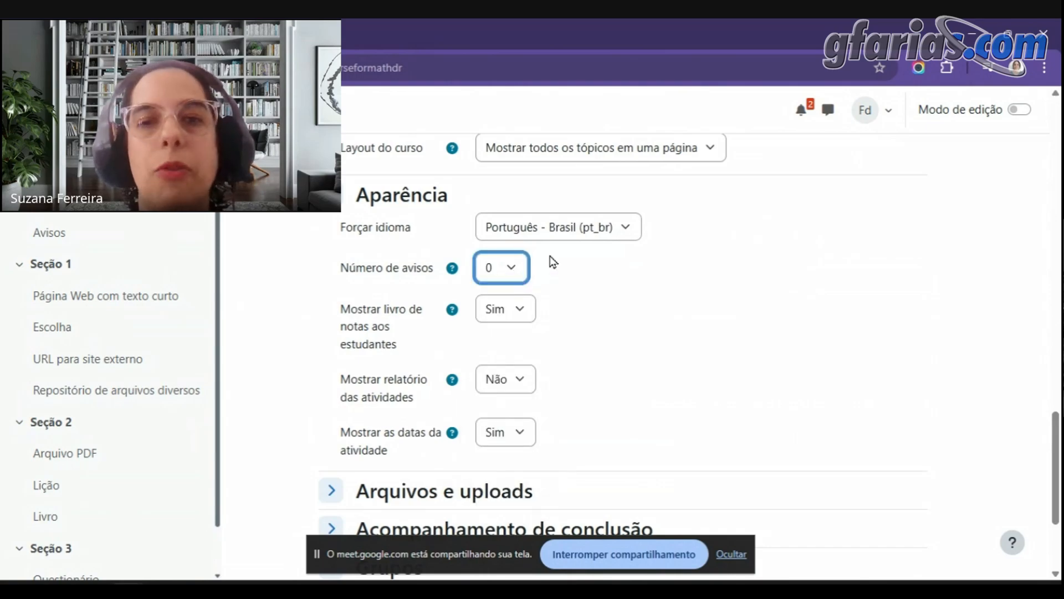
pyautogui.click(604, 270)
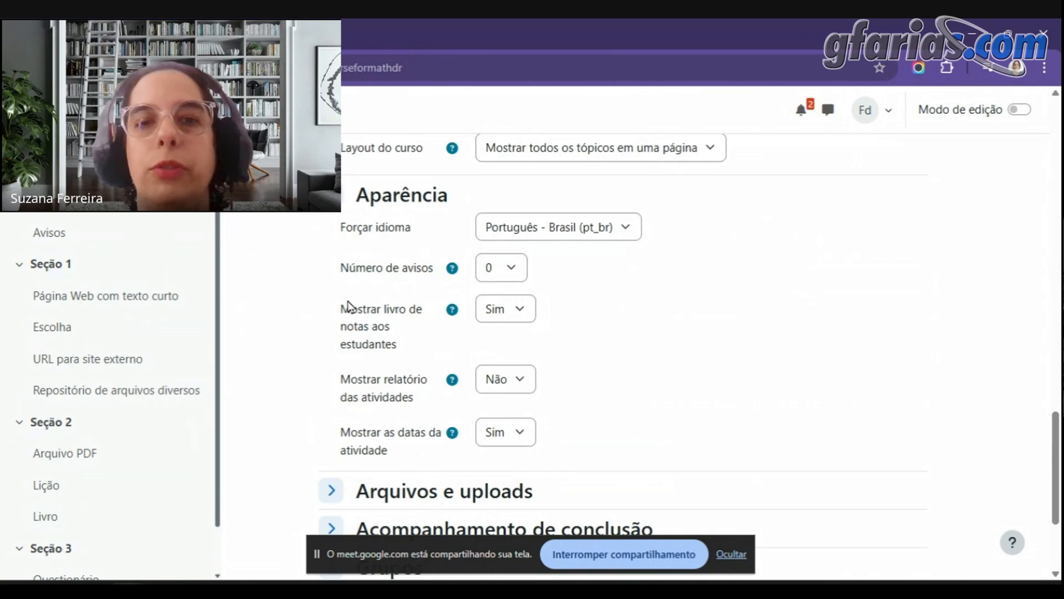
# Set the course's number of announcements to 2
pyautogui.scroll(-1, 301, 318)
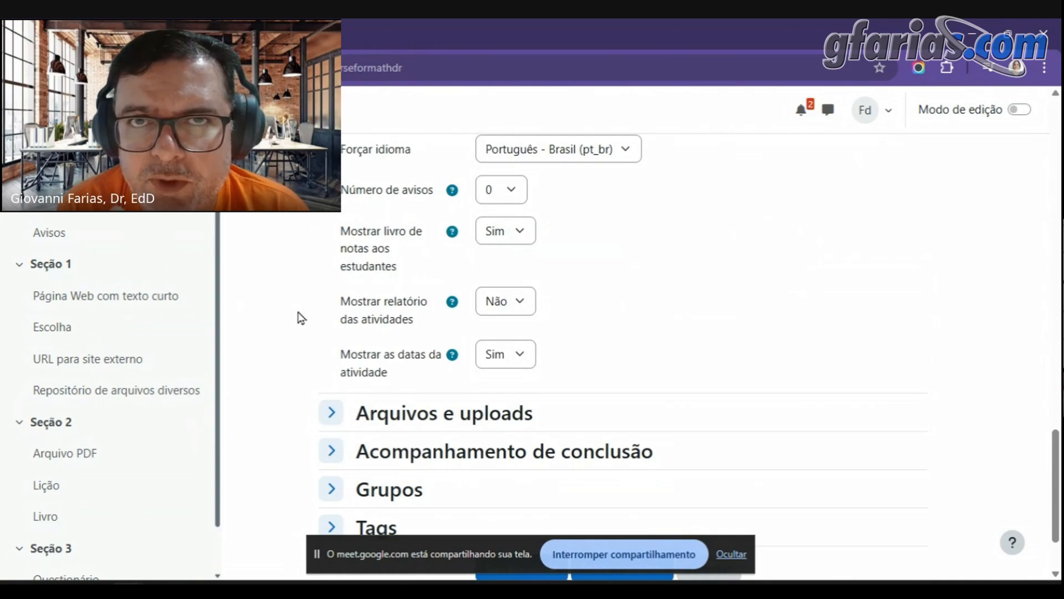
pyautogui.click(488, 191)
pyautogui.click(490, 258)
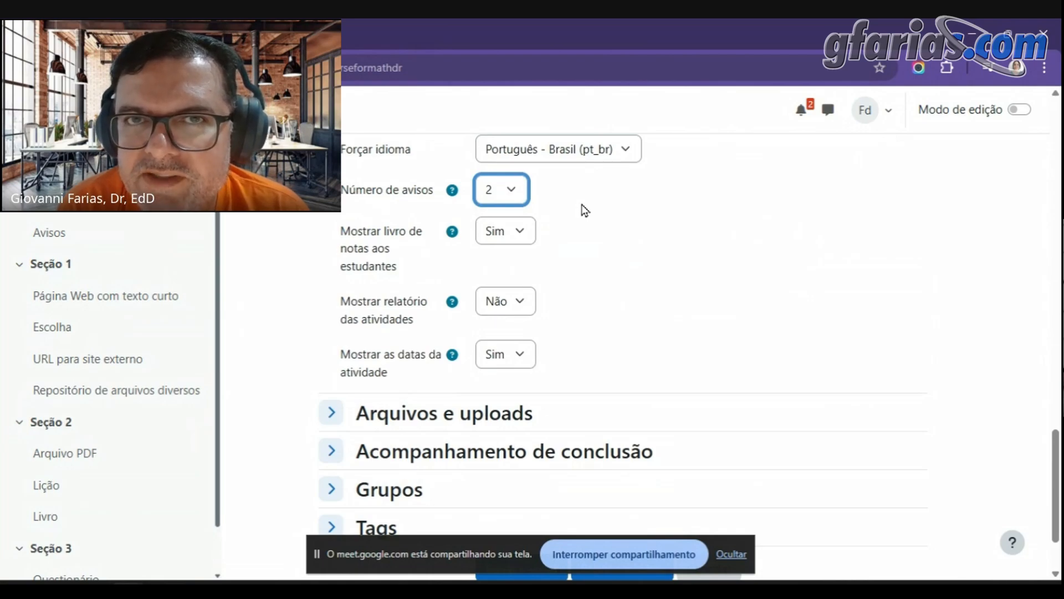
pyautogui.click(585, 209)
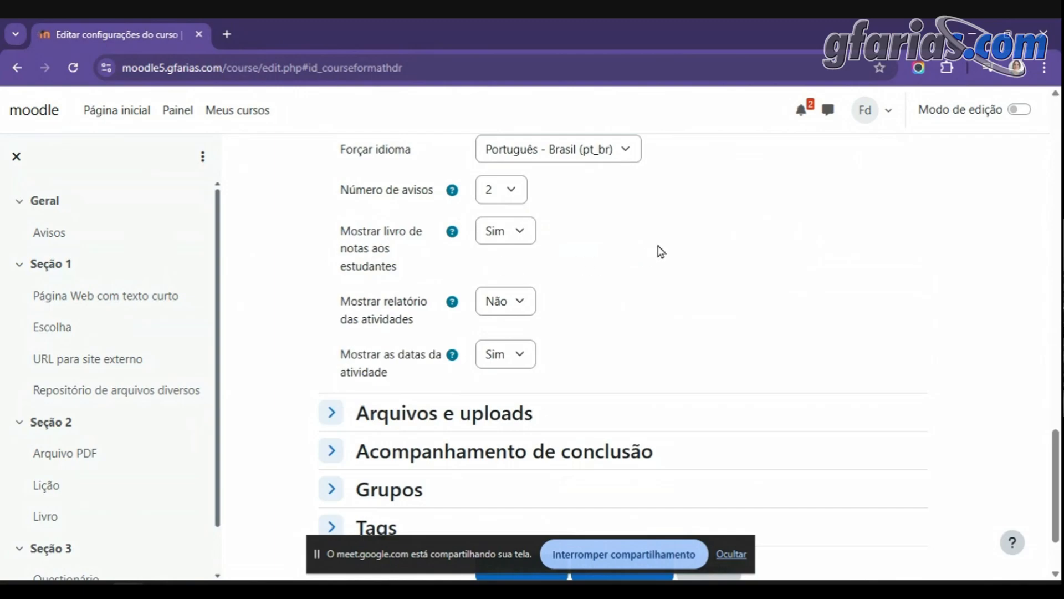
# Switch the display of the gradebook to students to Não and return it to Sim
pyautogui.click(529, 244)
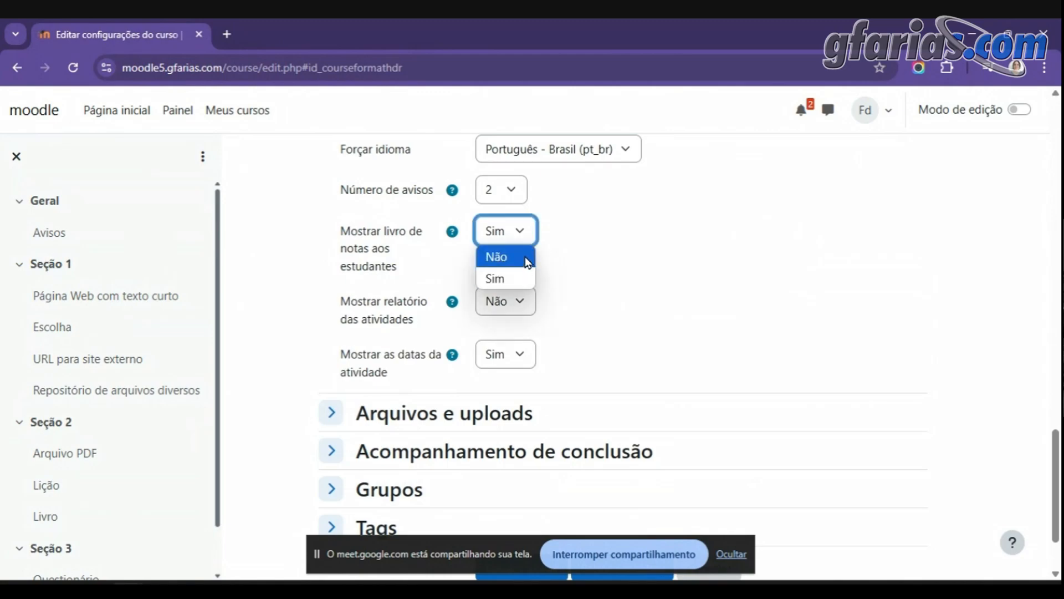
pyautogui.click(525, 256)
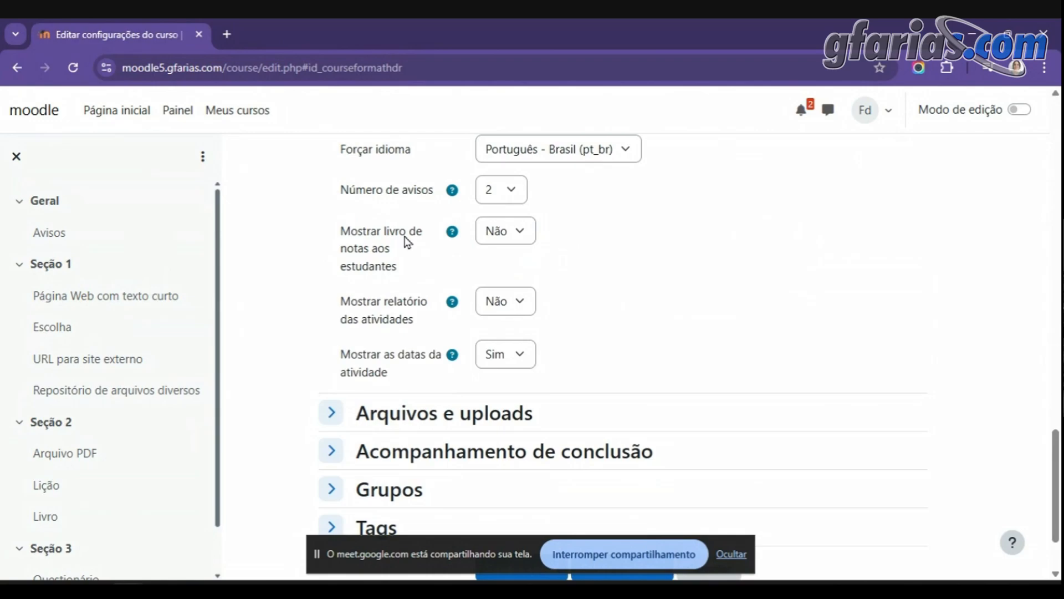
pyautogui.doubleClick(384, 269)
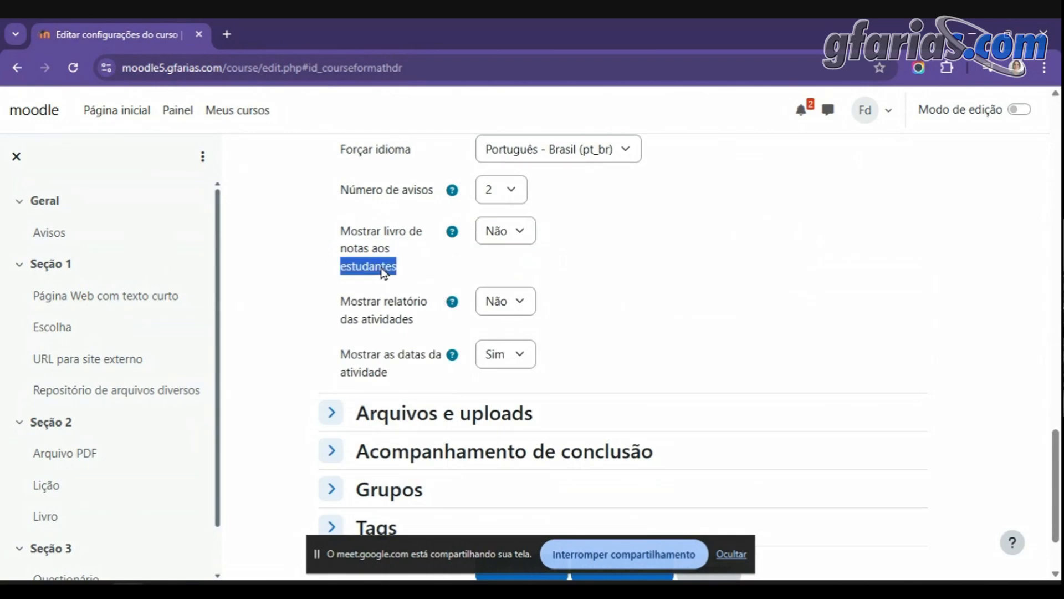
pyautogui.click(527, 232)
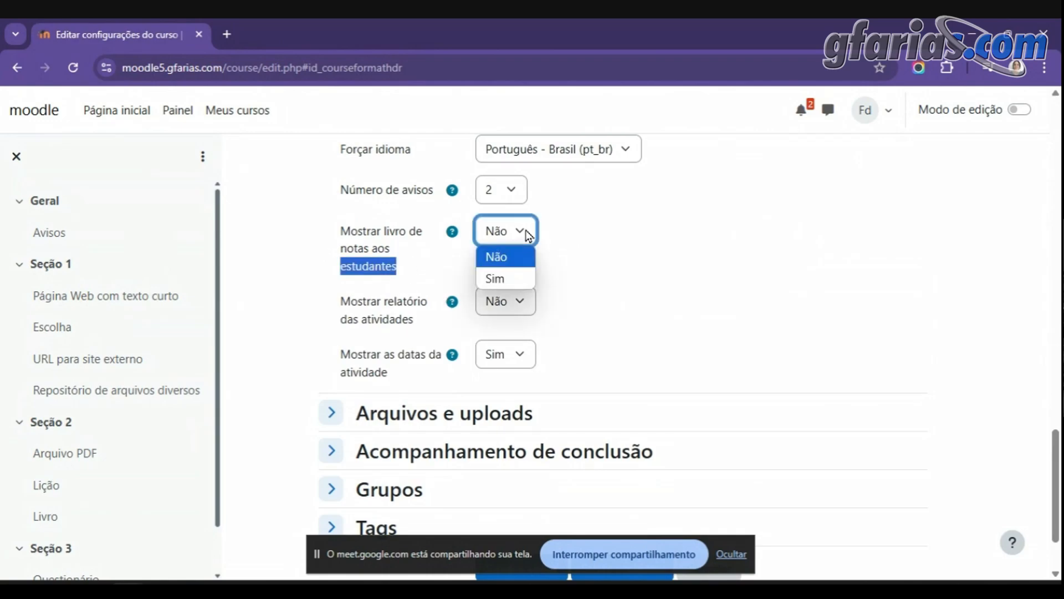
pyautogui.click(521, 277)
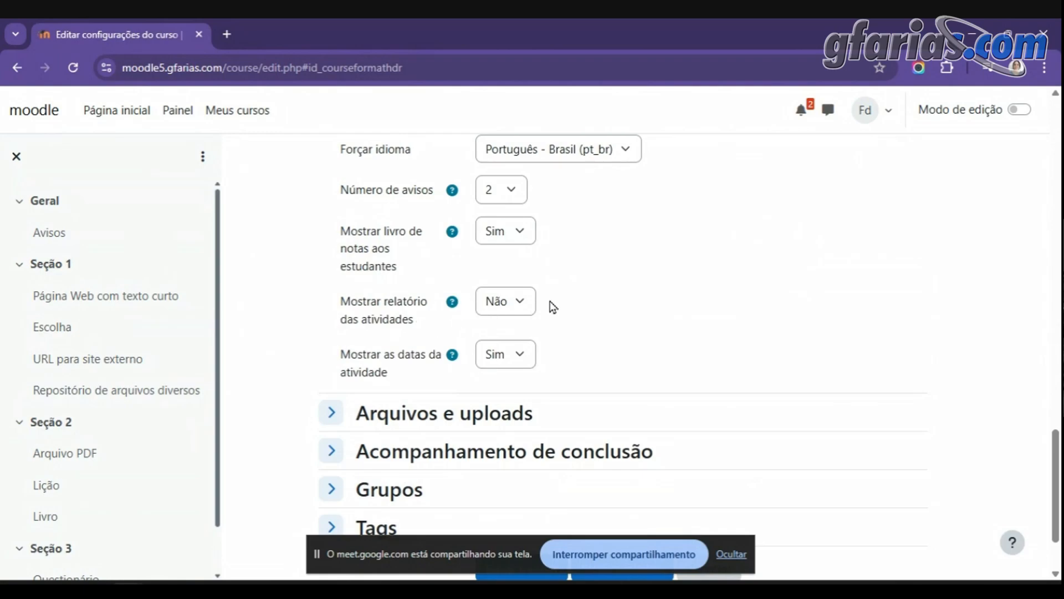
# Switch the display of activity reports to Sim and return it to Não
pyautogui.click(510, 310)
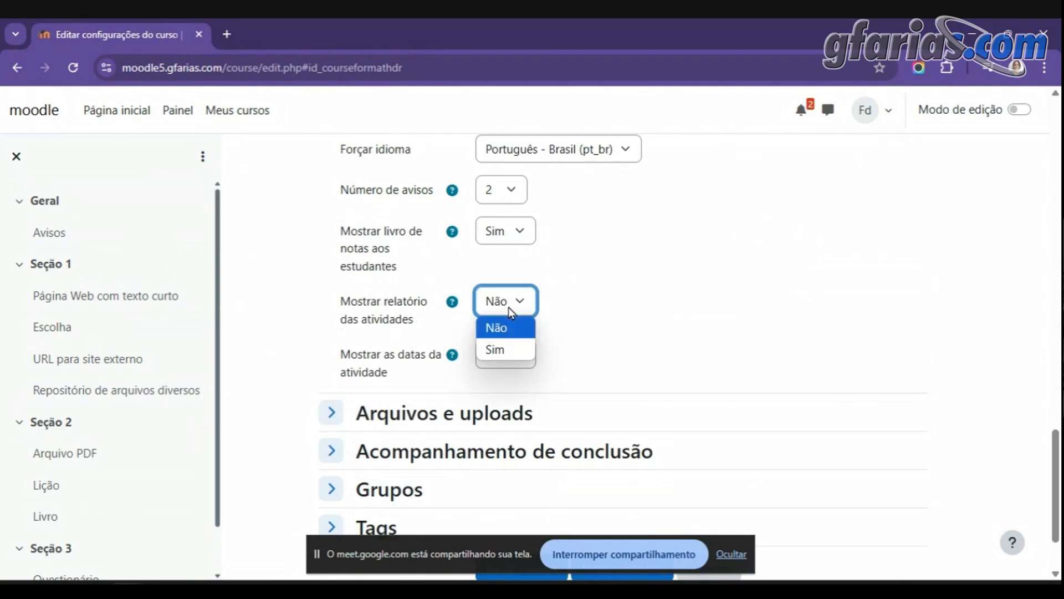
pyautogui.click(523, 343)
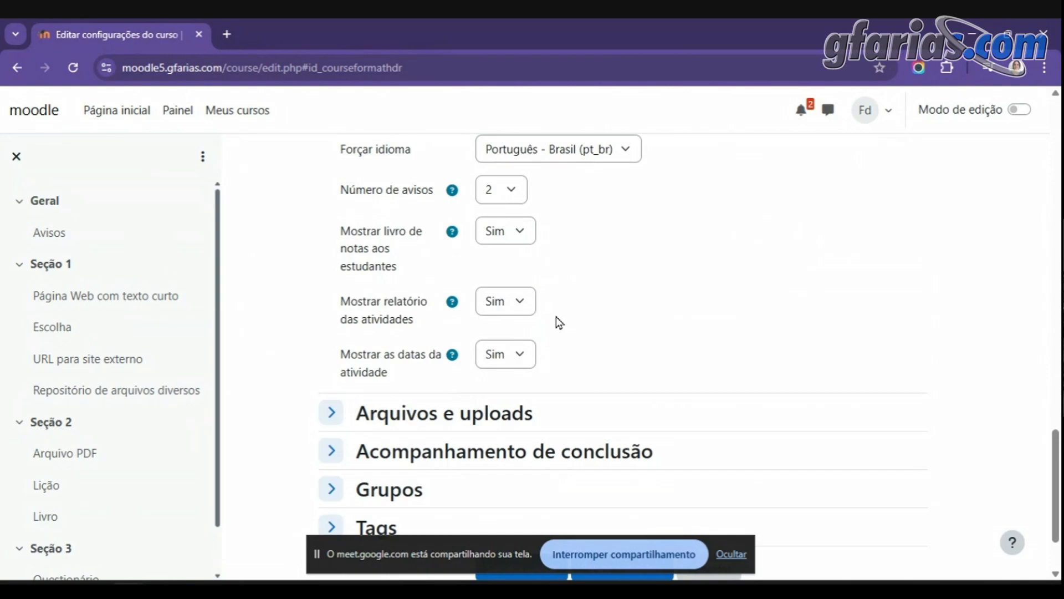
pyautogui.click(506, 302)
pyautogui.click(510, 330)
# Switch the display of activity dates to Não and return it to Sim
pyautogui.scroll(-2, 578, 312)
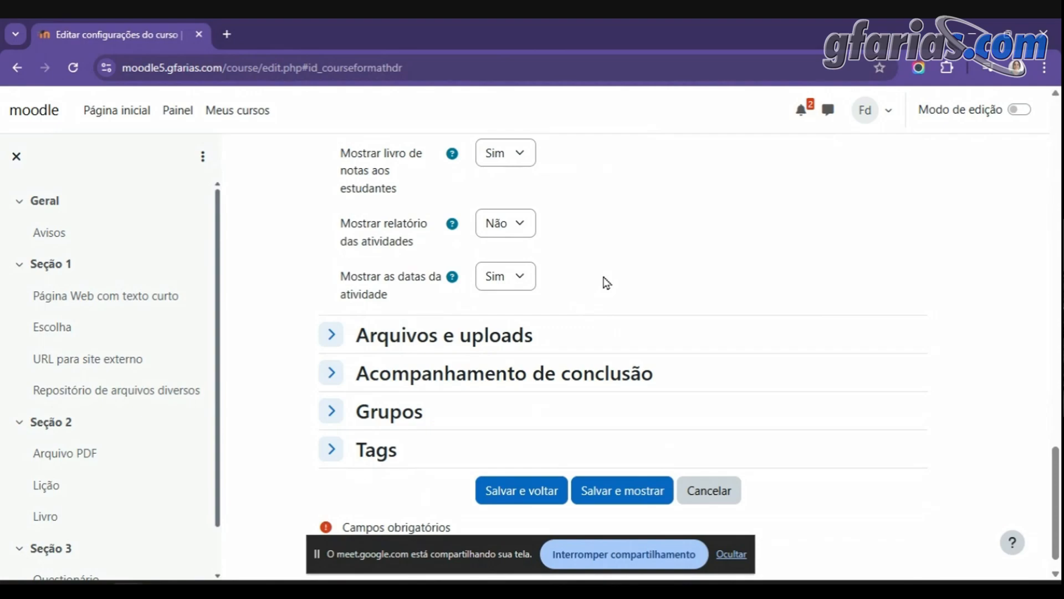
pyautogui.click(507, 285)
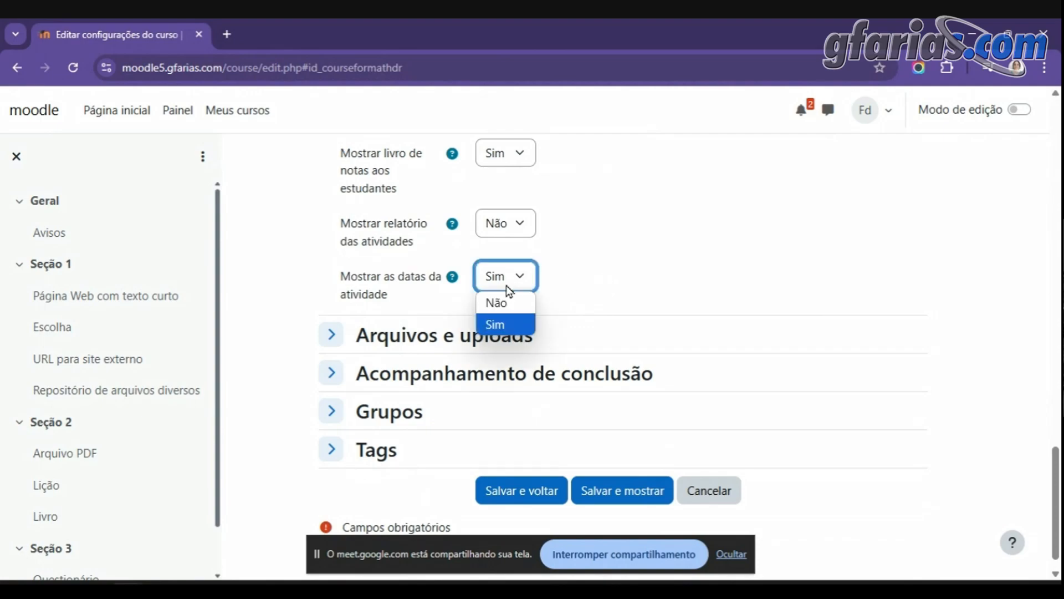
pyautogui.click(515, 302)
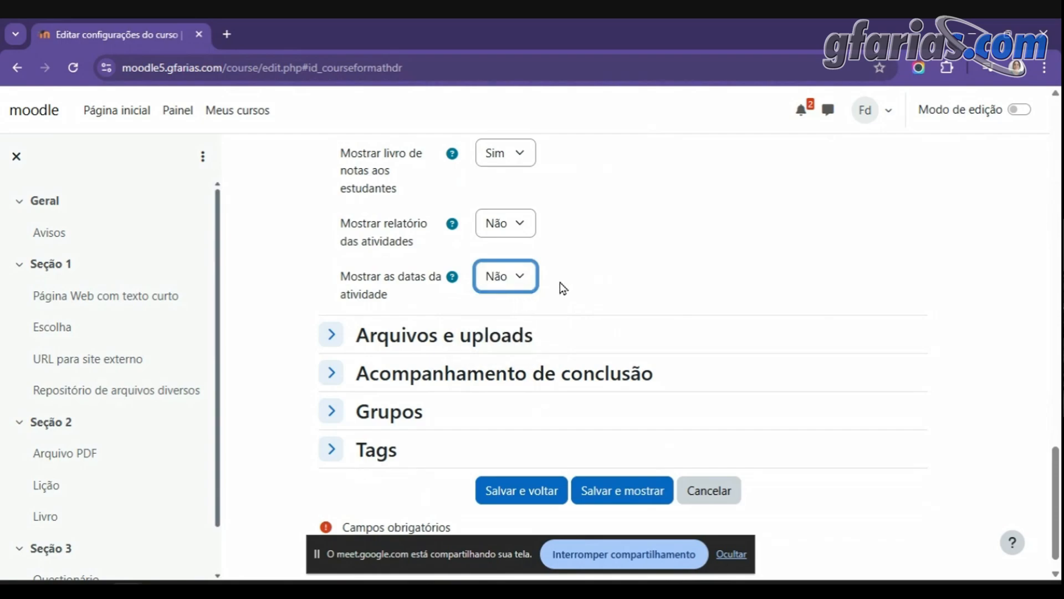
pyautogui.click(524, 279)
pyautogui.click(528, 324)
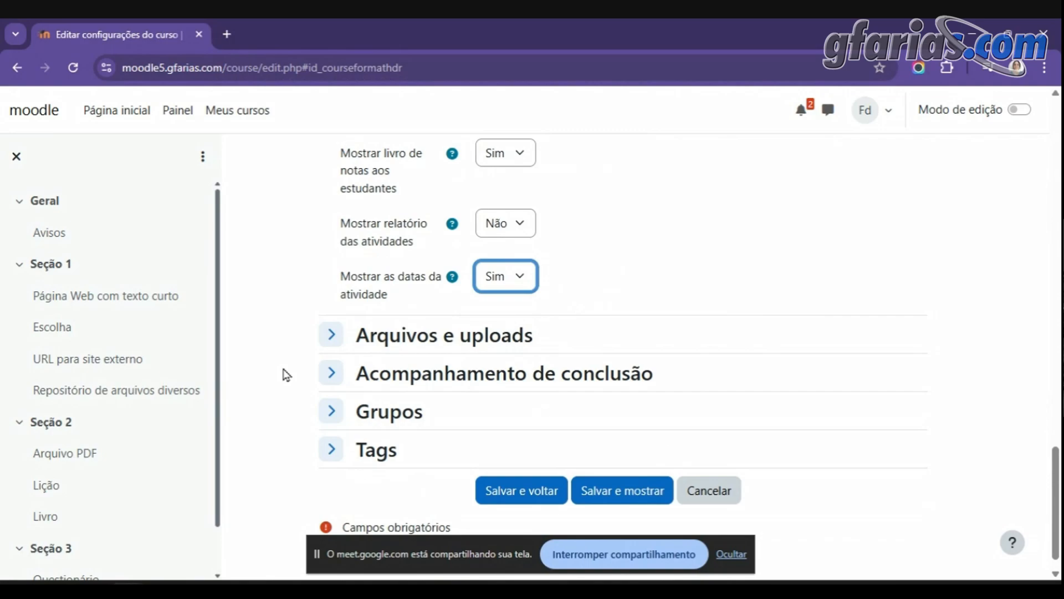
# Expand the Arquivos e uploads section, try a maximum upload size of 50 Mb, and return it to "Limite de upload para Site (512 Mb)"
pyautogui.click(333, 346)
pyautogui.scroll(-3, 422, 333)
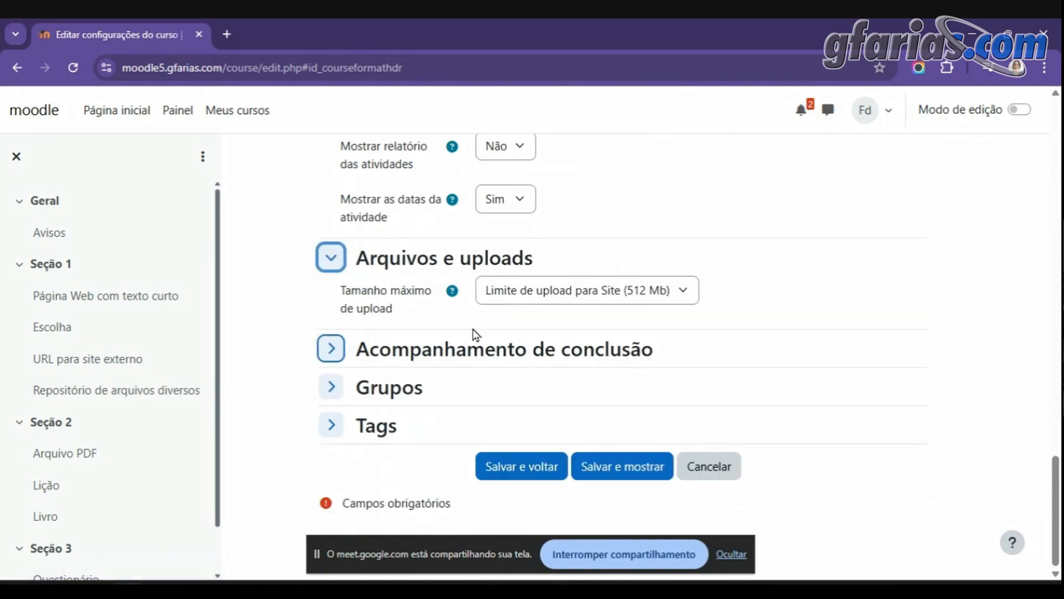
pyautogui.click(571, 292)
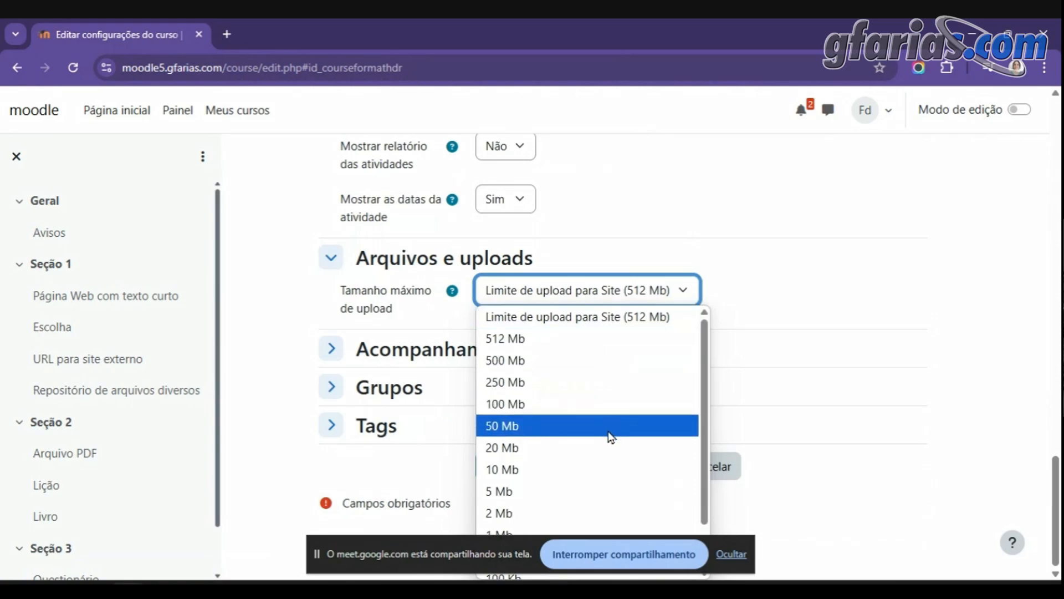
pyautogui.click(731, 554)
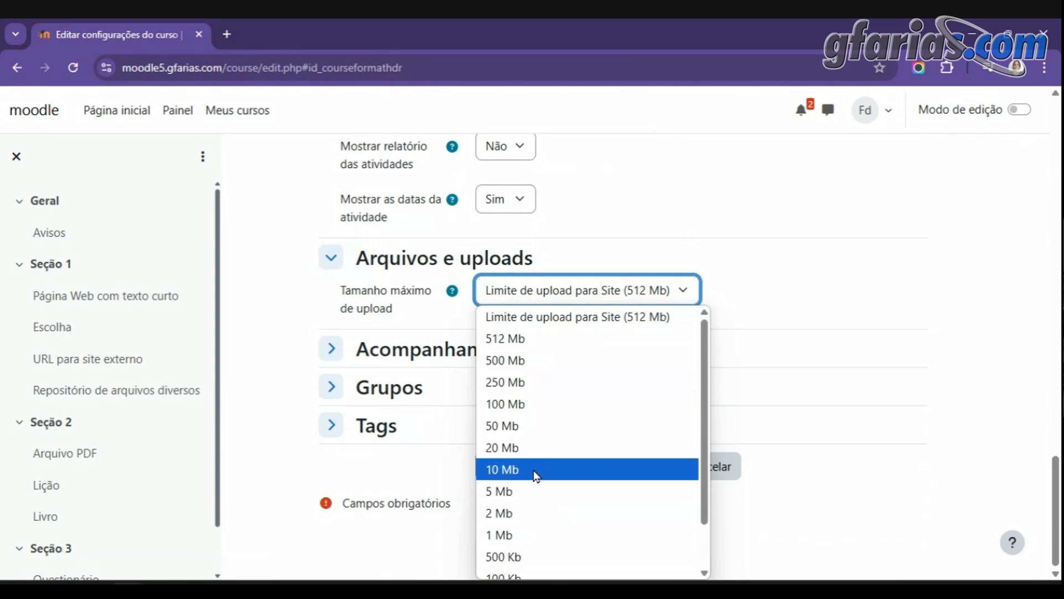
pyautogui.click(523, 425)
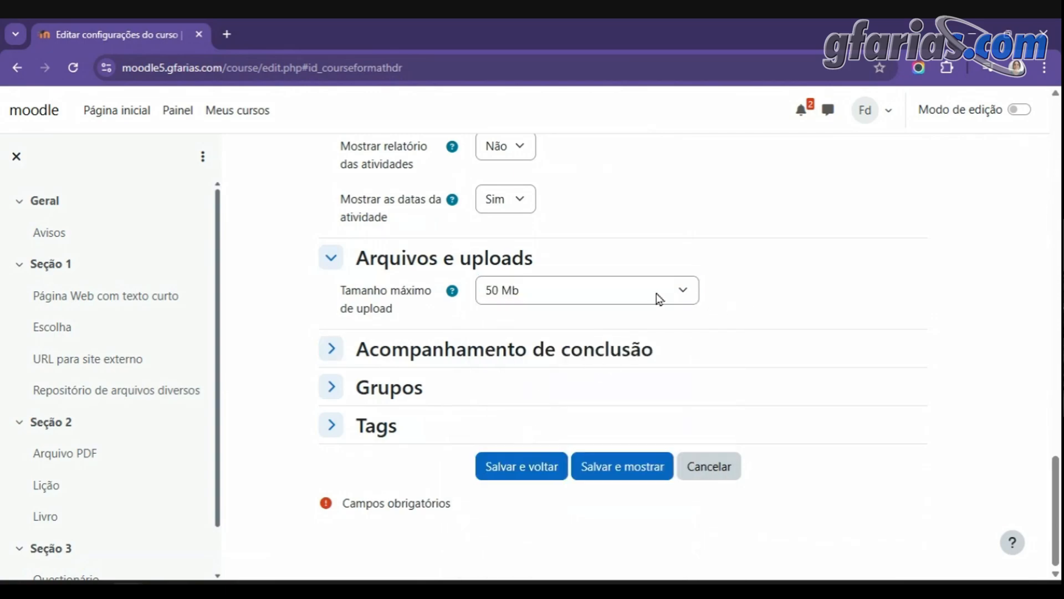
pyautogui.click(558, 297)
pyautogui.click(577, 311)
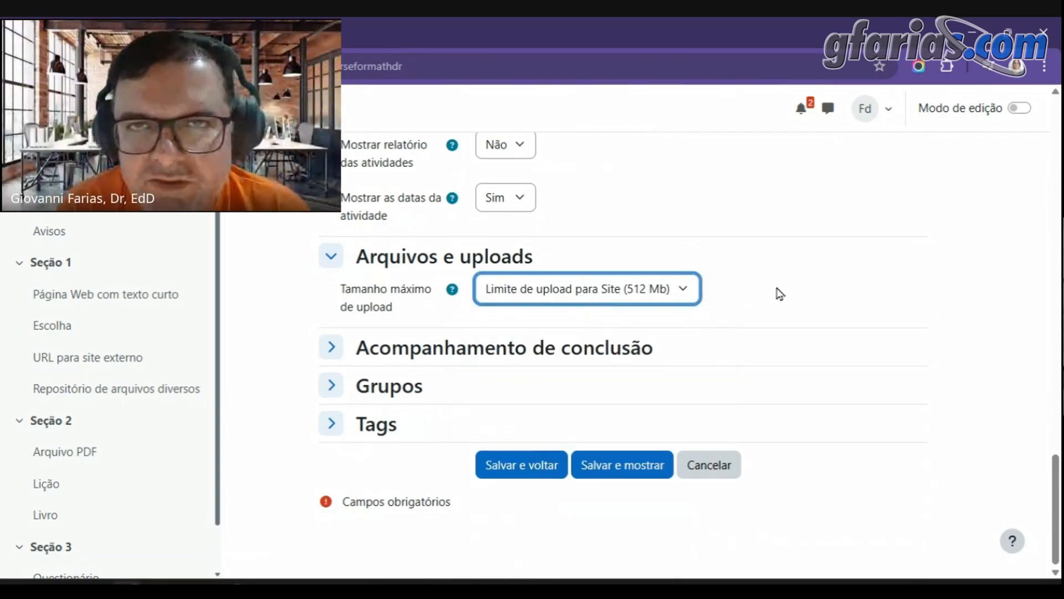
# Expand the Acompanhamento de conclusão section to examine its completion tracking settings
pyautogui.click(780, 294)
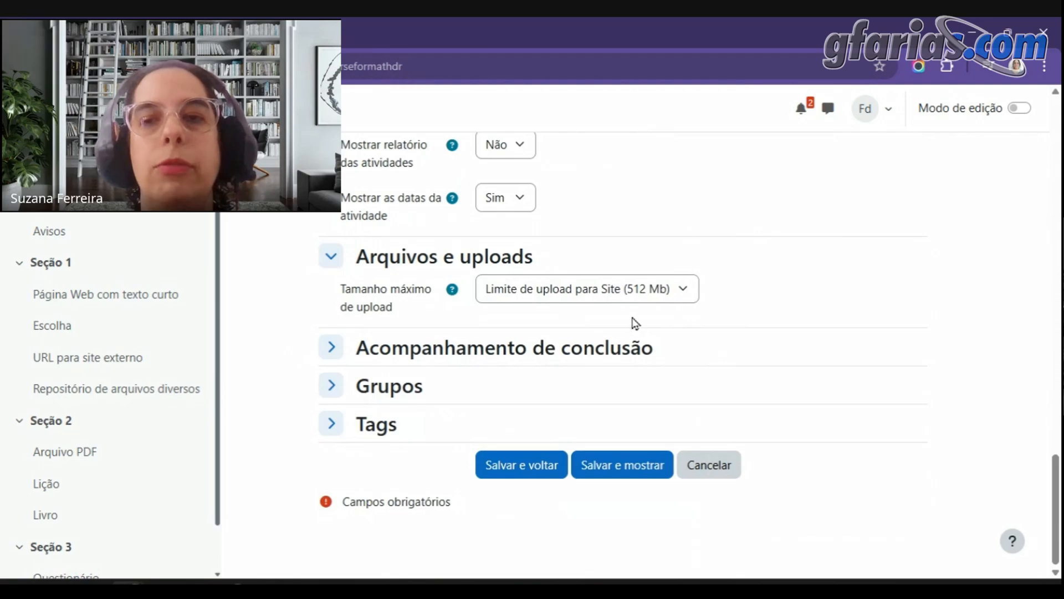
pyautogui.click(331, 347)
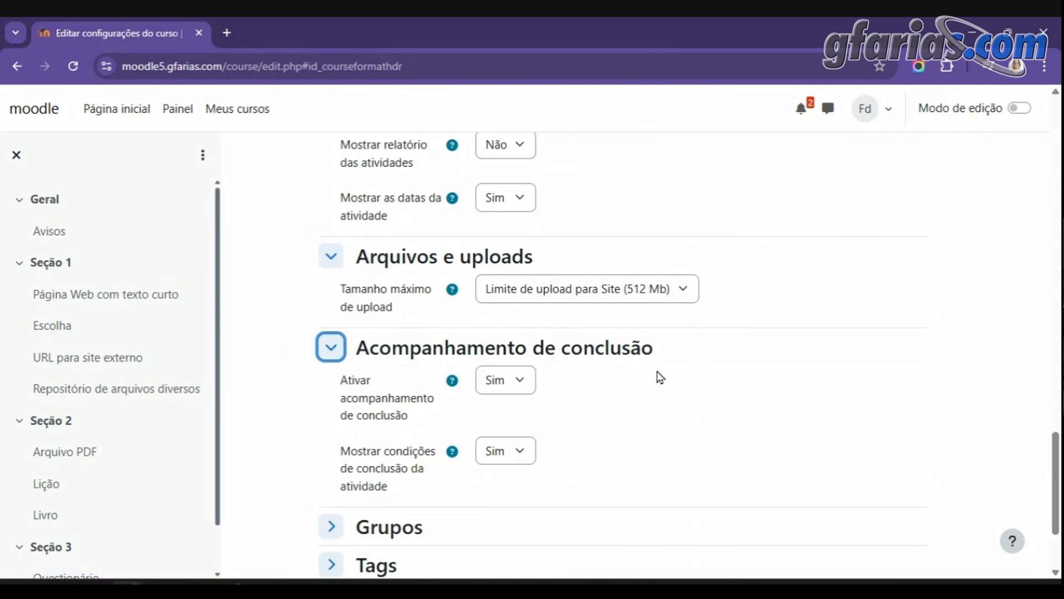
pyautogui.scroll(-1, 659, 377)
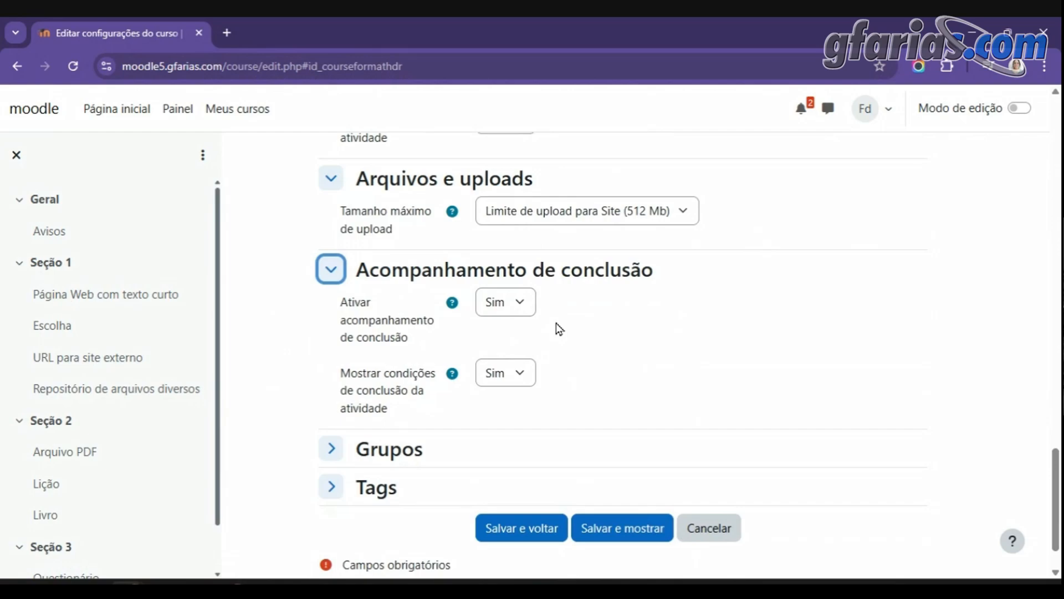
# Switch the activation of completion tracking to Não and return it to Sim
pyautogui.click(514, 306)
pyautogui.click(514, 328)
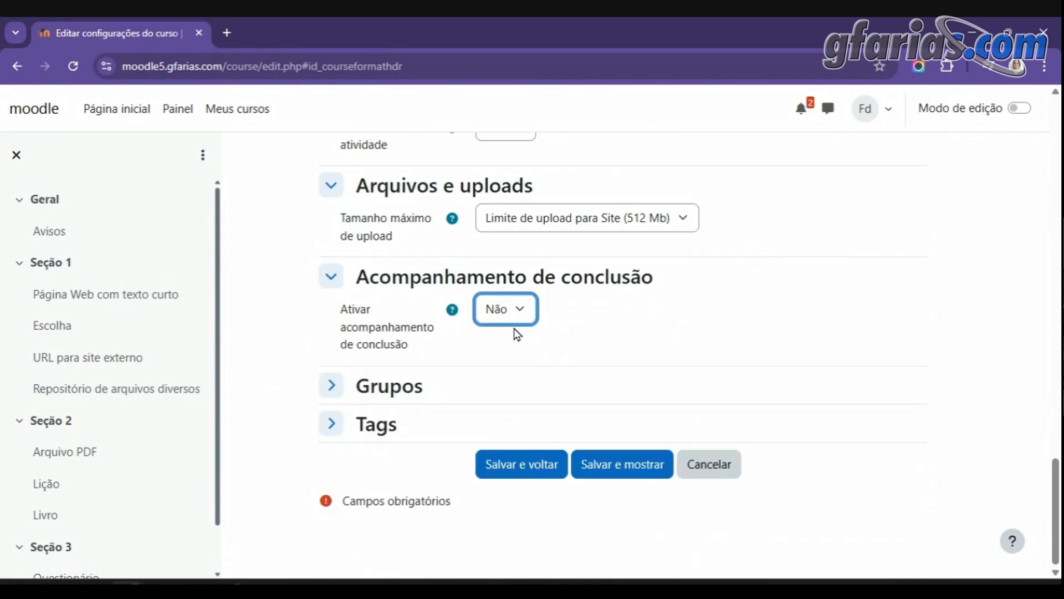
pyautogui.click(525, 324)
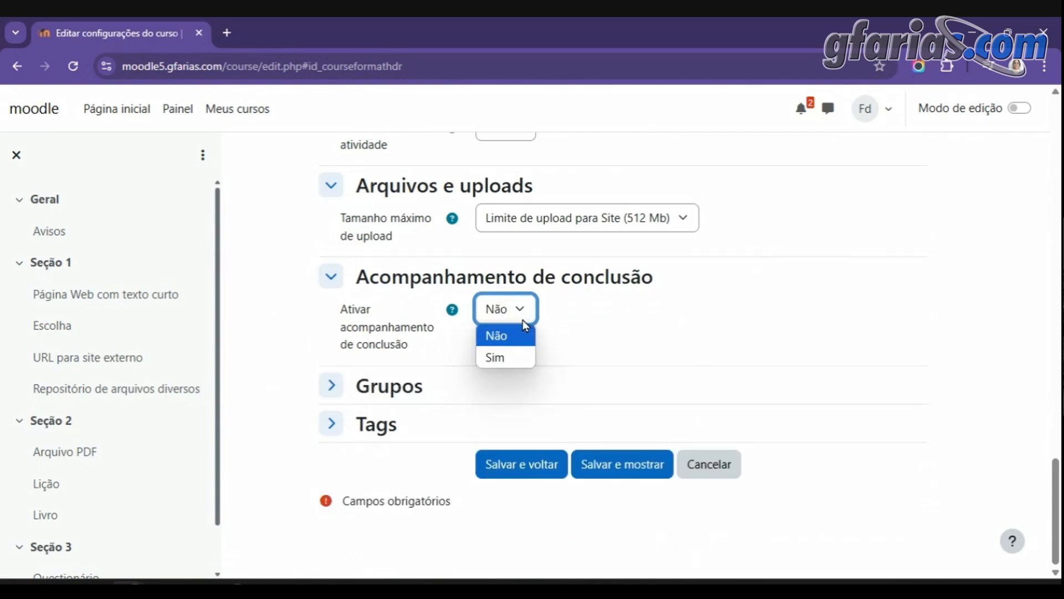
pyautogui.click(515, 352)
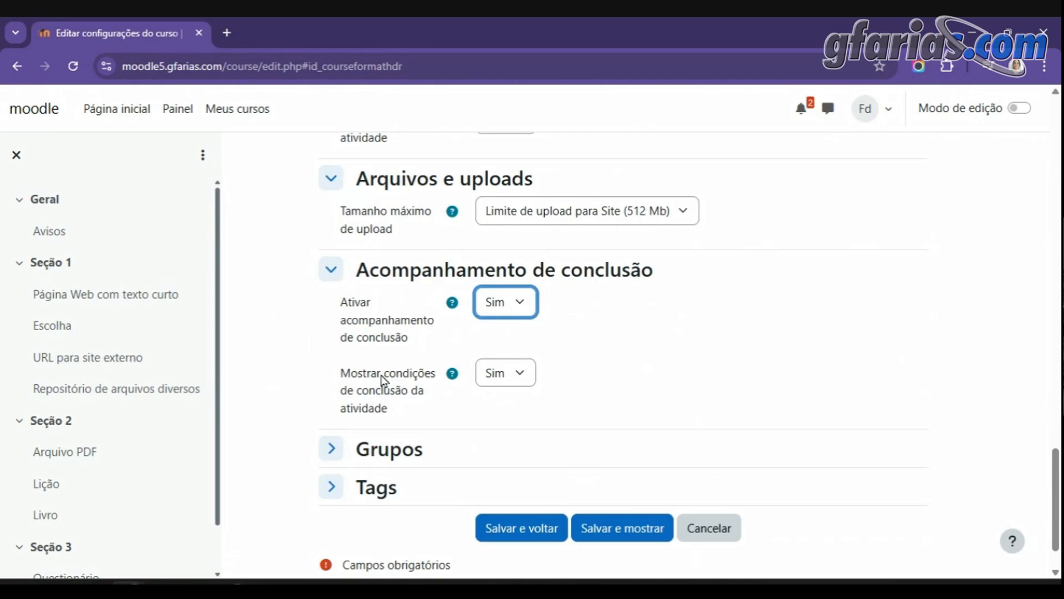
pyautogui.click(358, 386)
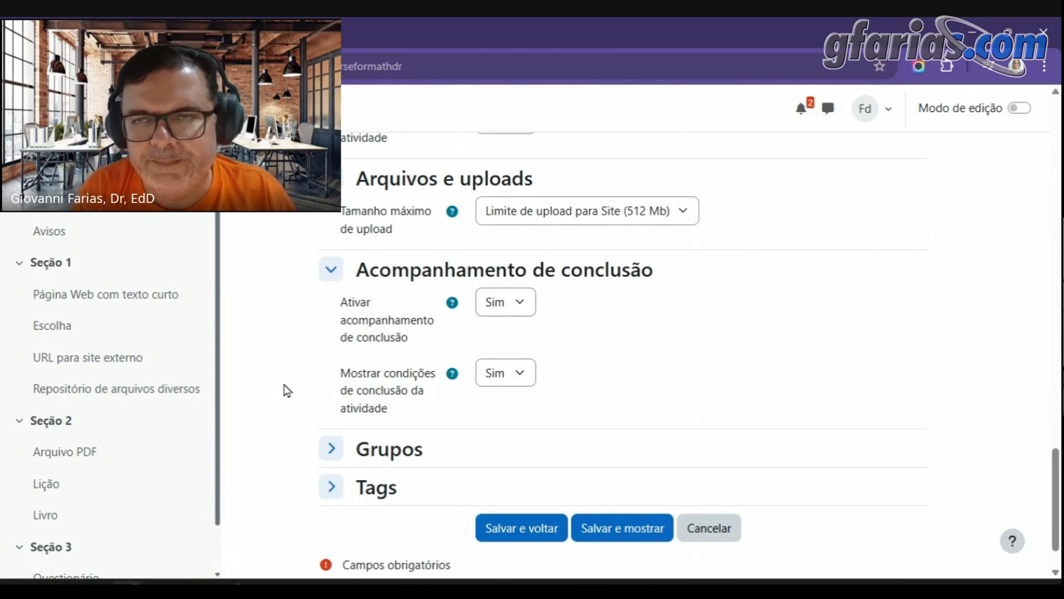
# Expand the Grupos section and examine the available group mode options
pyautogui.scroll(-2, 284, 388)
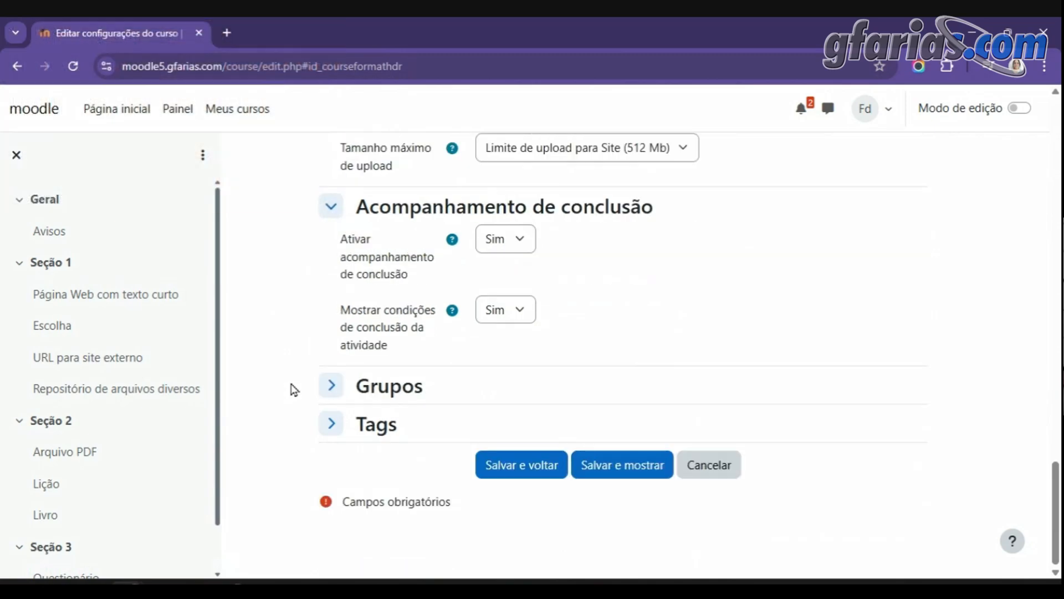
pyautogui.click(331, 386)
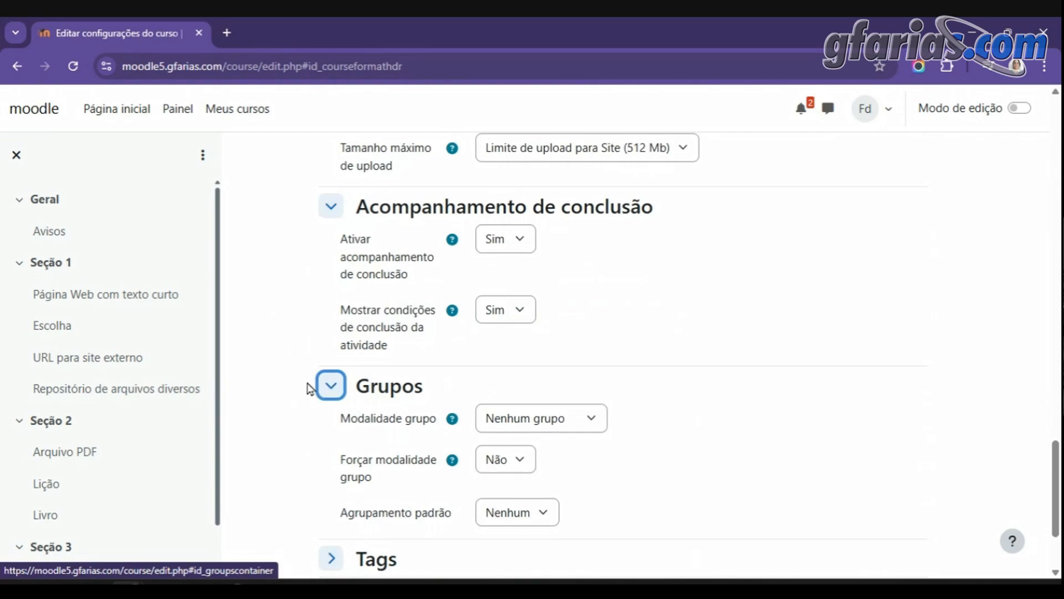
pyautogui.scroll(-3, 311, 388)
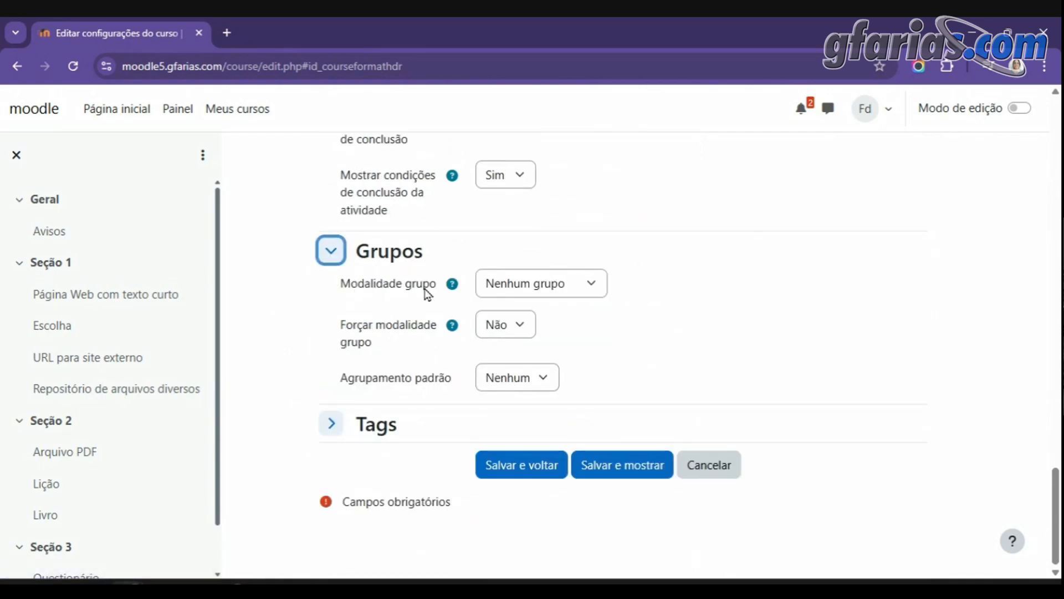
pyautogui.click(587, 290)
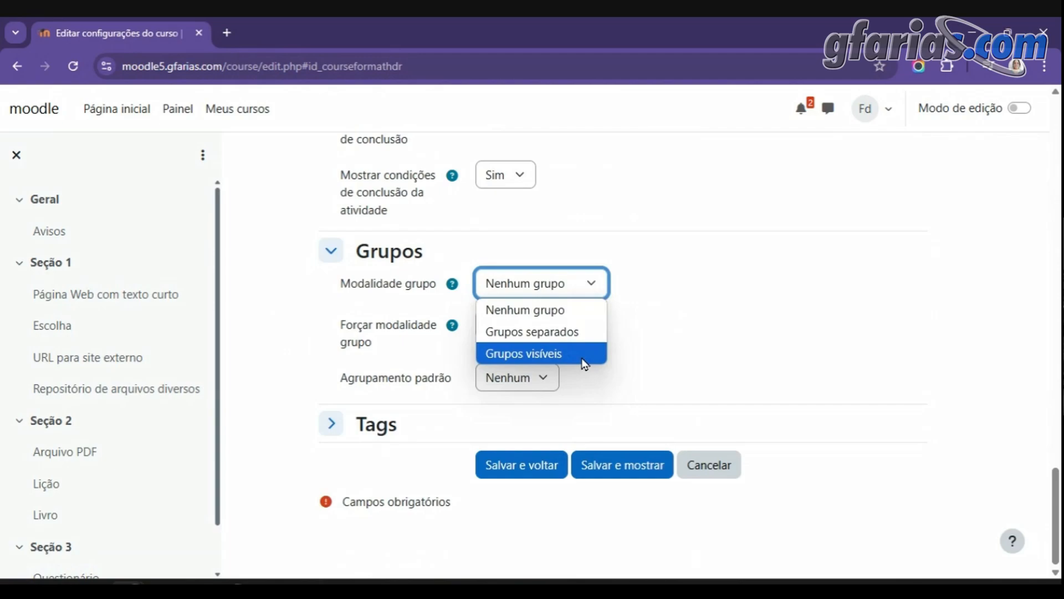
pyautogui.click(648, 344)
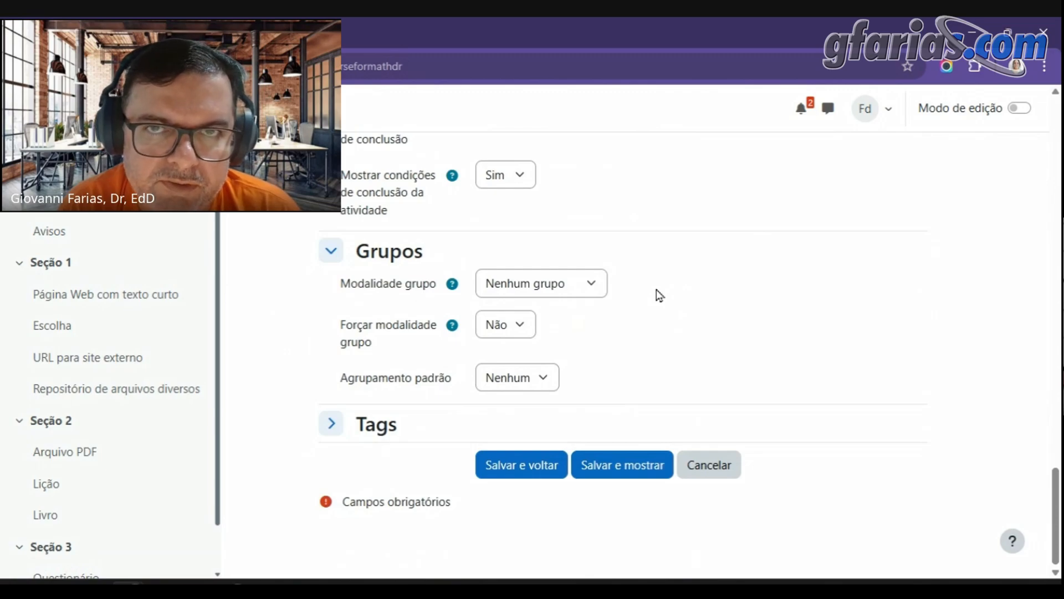
# Try the group mode Grupos separados and return it to Nenhum grupo
pyautogui.click(603, 295)
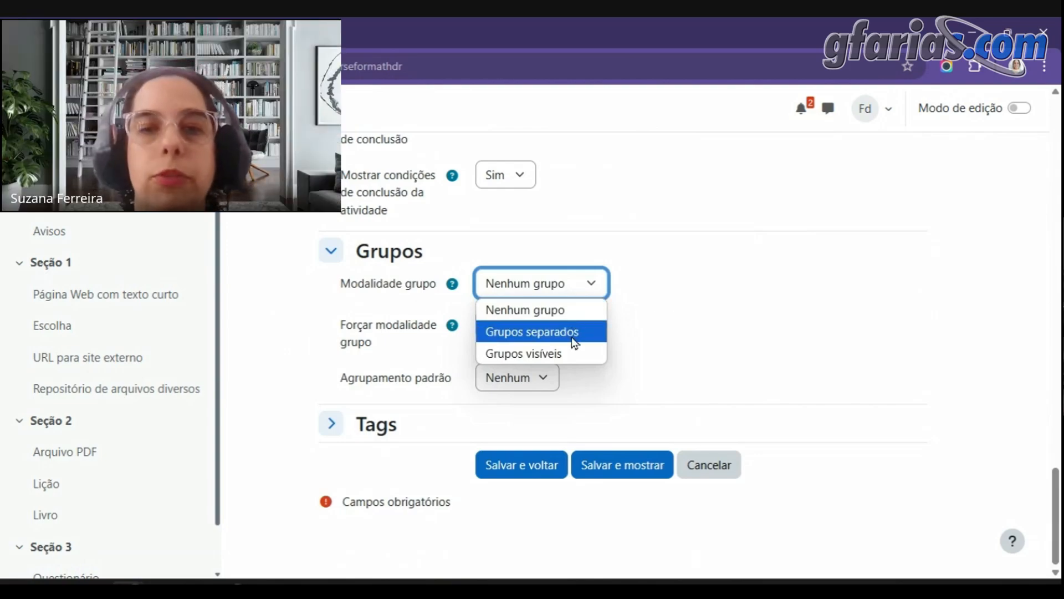
pyautogui.click(573, 333)
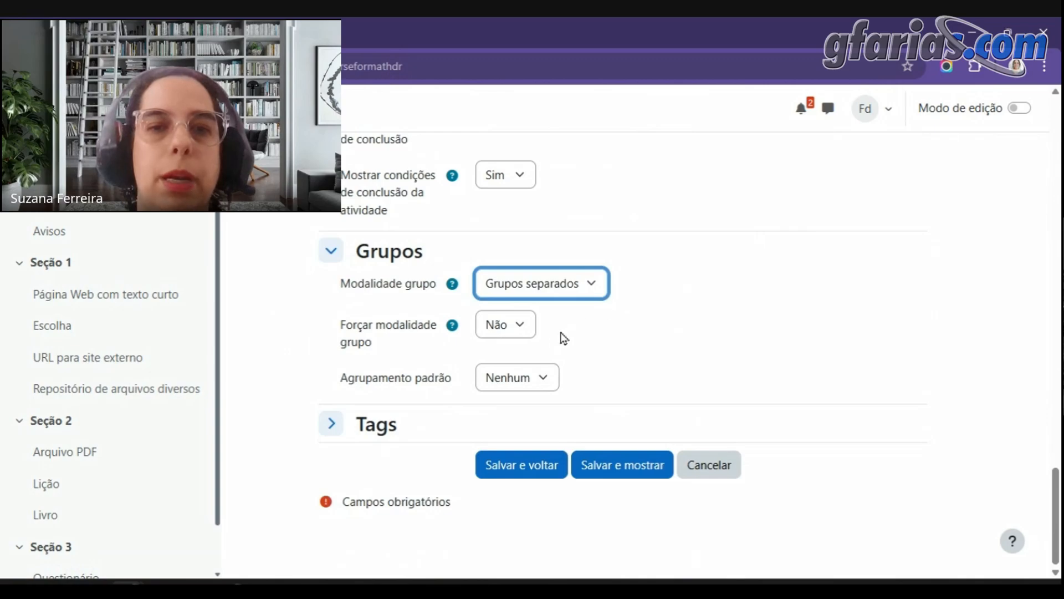
pyautogui.click(683, 278)
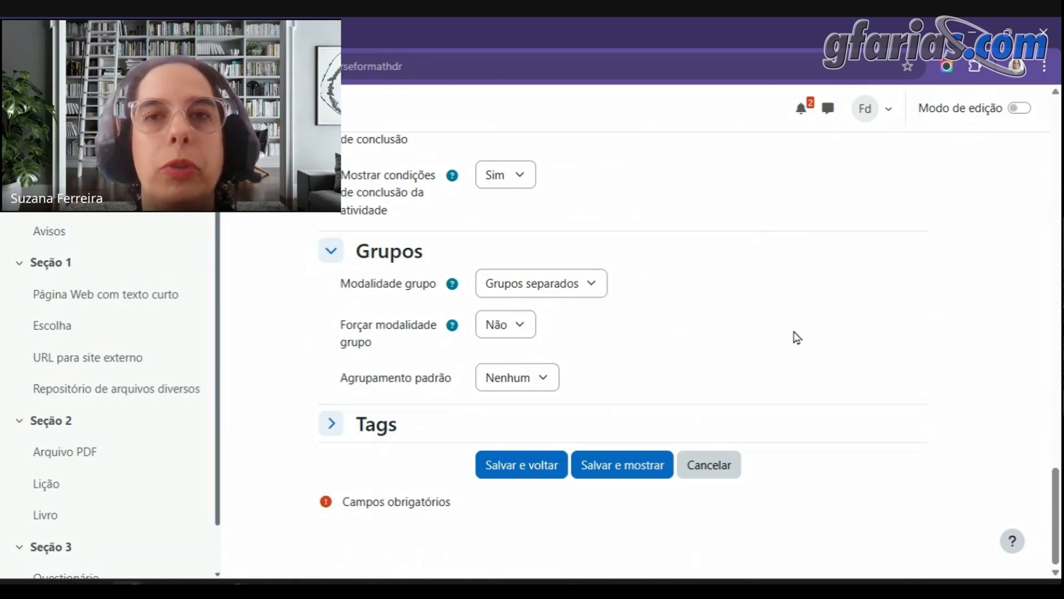
pyautogui.click(534, 284)
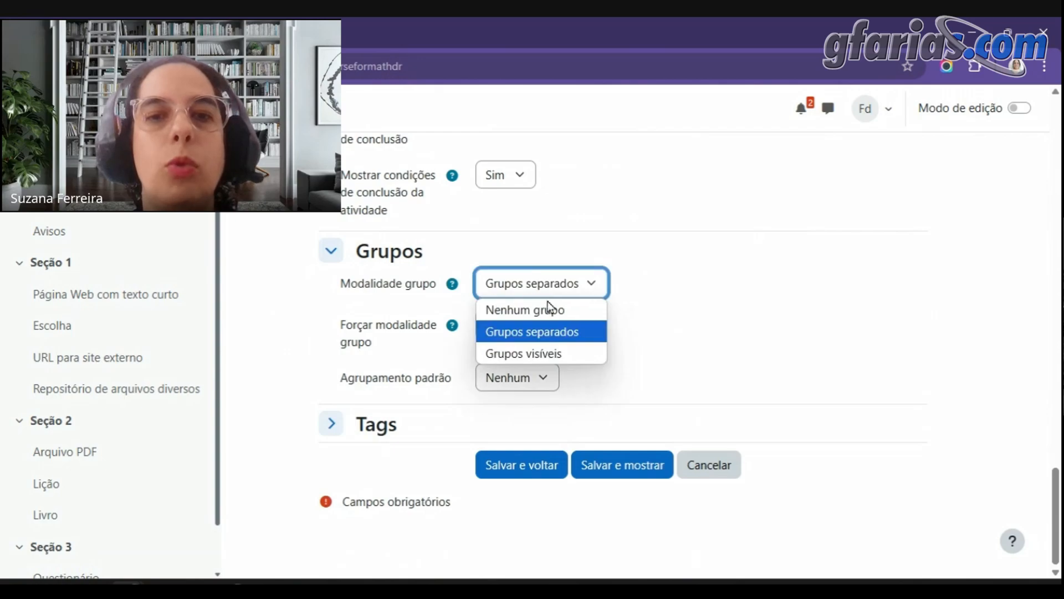
pyautogui.click(549, 307)
pyautogui.click(663, 273)
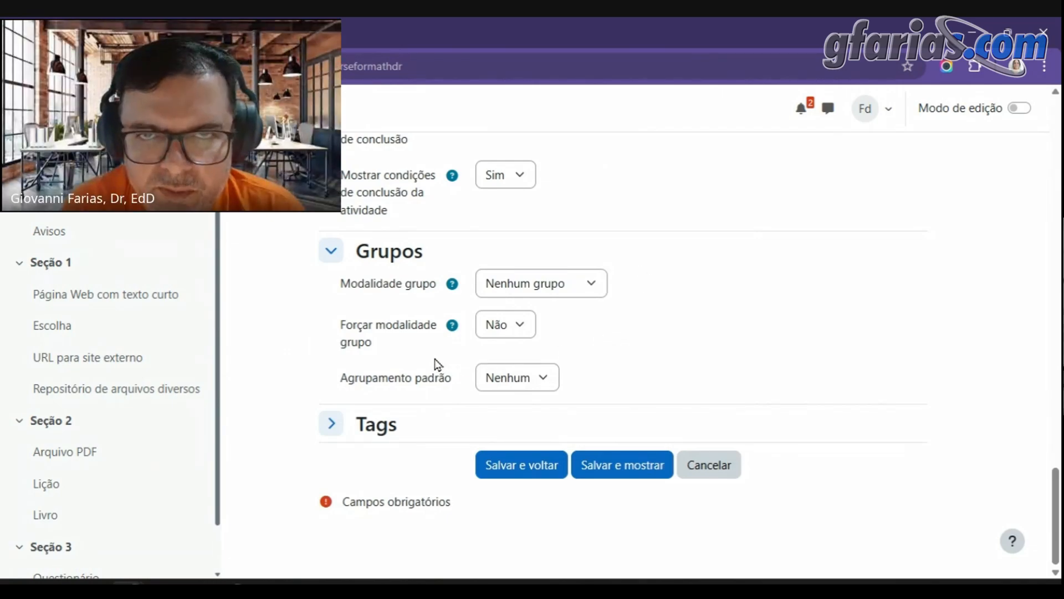
# Set the course's group mode to Grupos separados
pyautogui.click(597, 293)
pyautogui.click(589, 336)
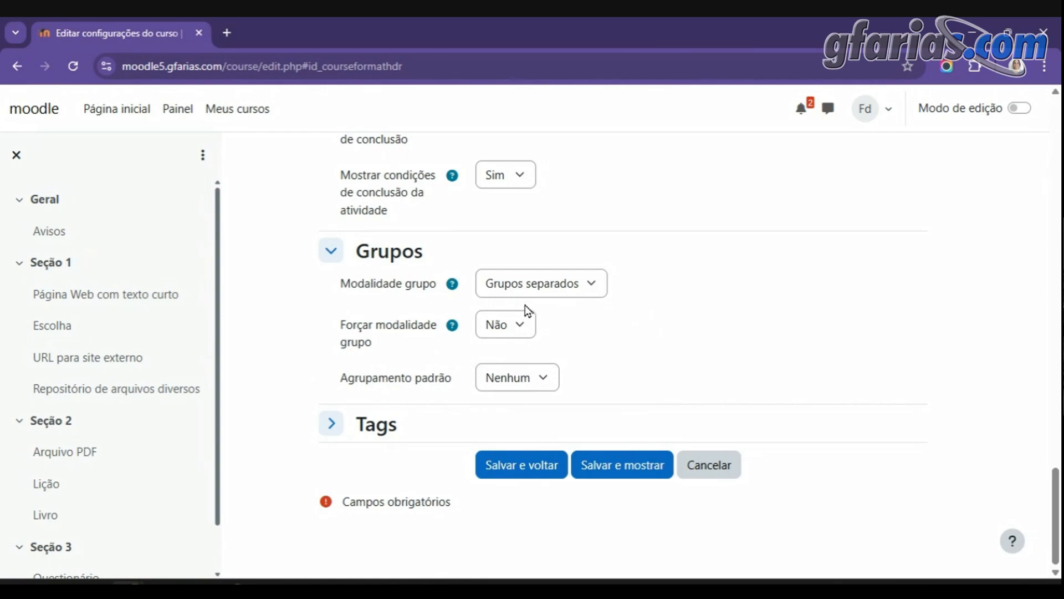
# Switch the forcing of the group mode to Sim and return it to Não
pyautogui.click(529, 328)
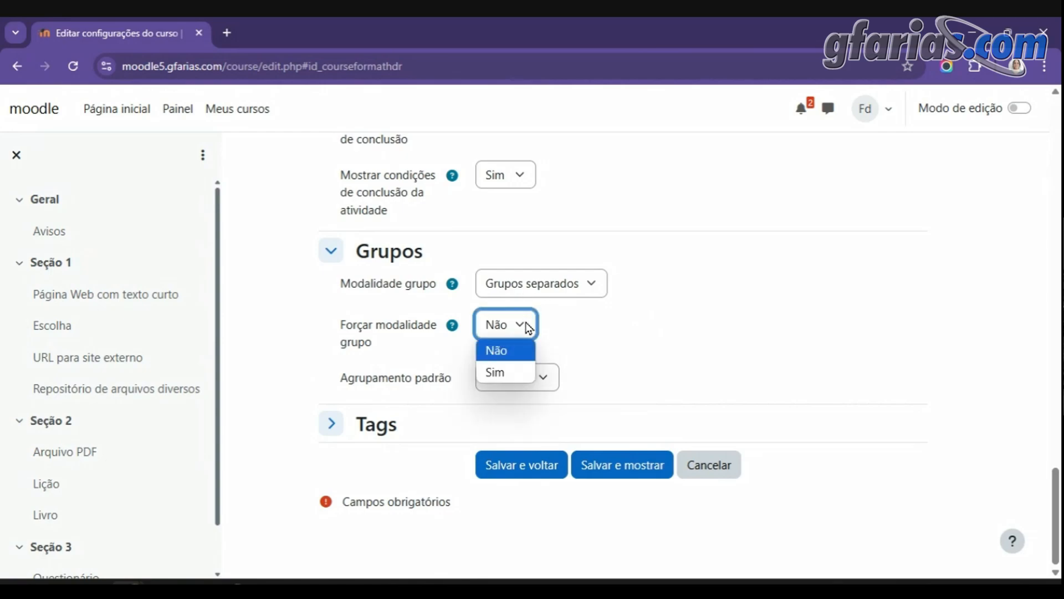
pyautogui.click(530, 377)
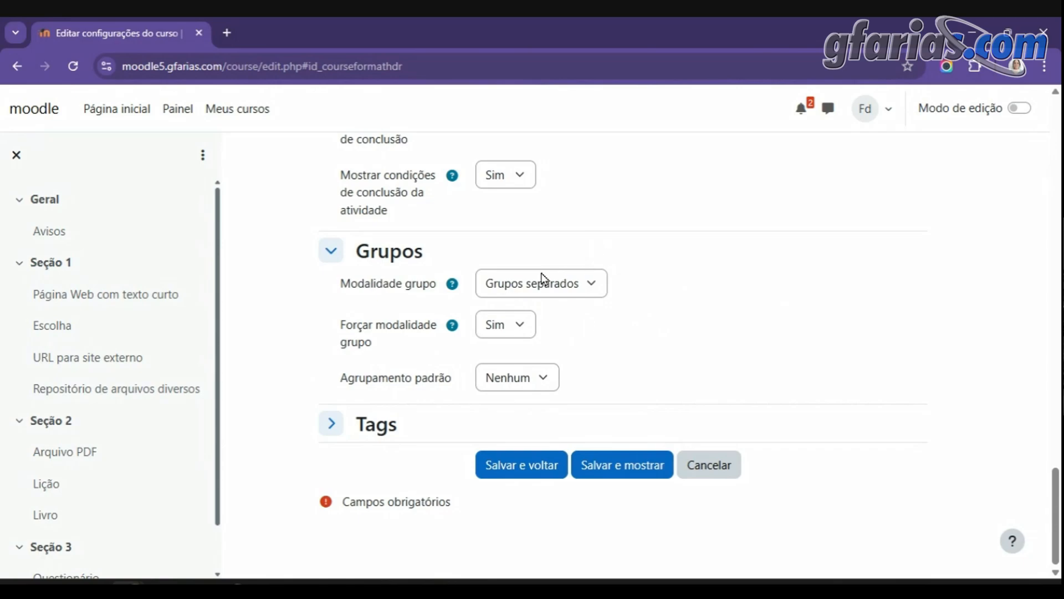
pyautogui.click(520, 334)
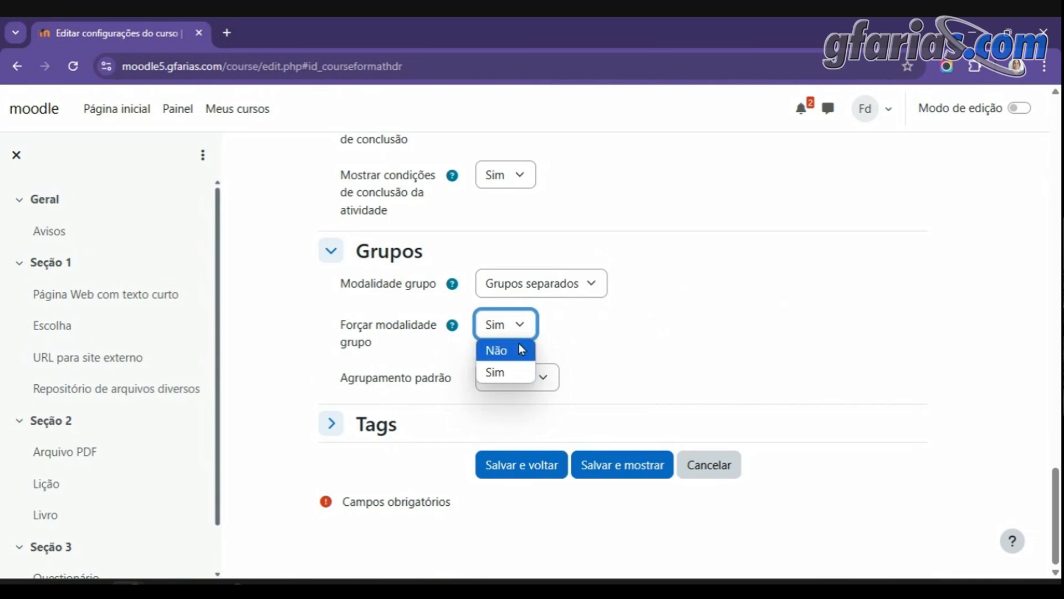
pyautogui.click(520, 346)
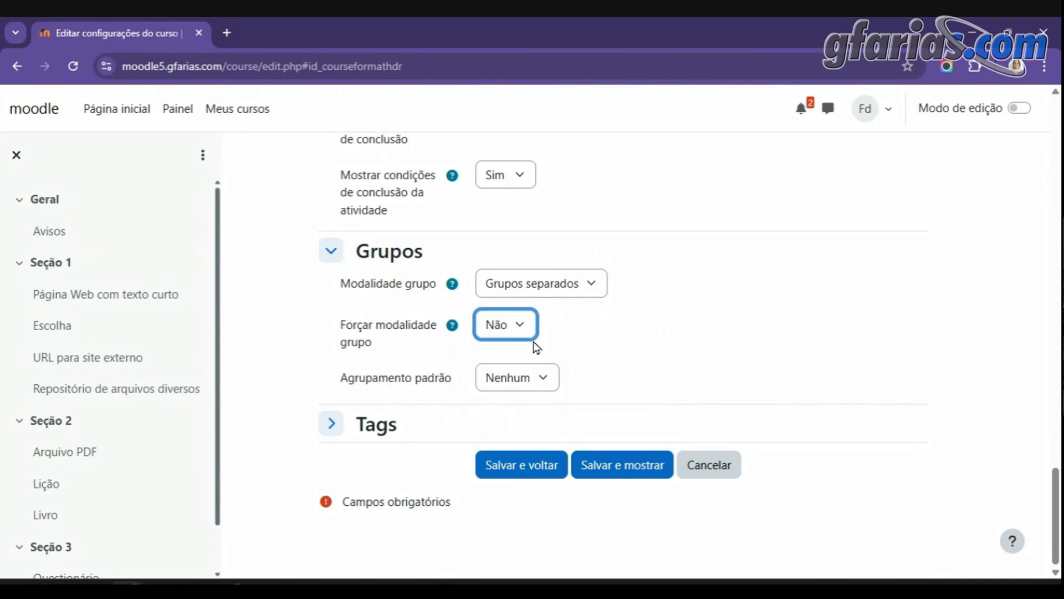
pyautogui.click(654, 331)
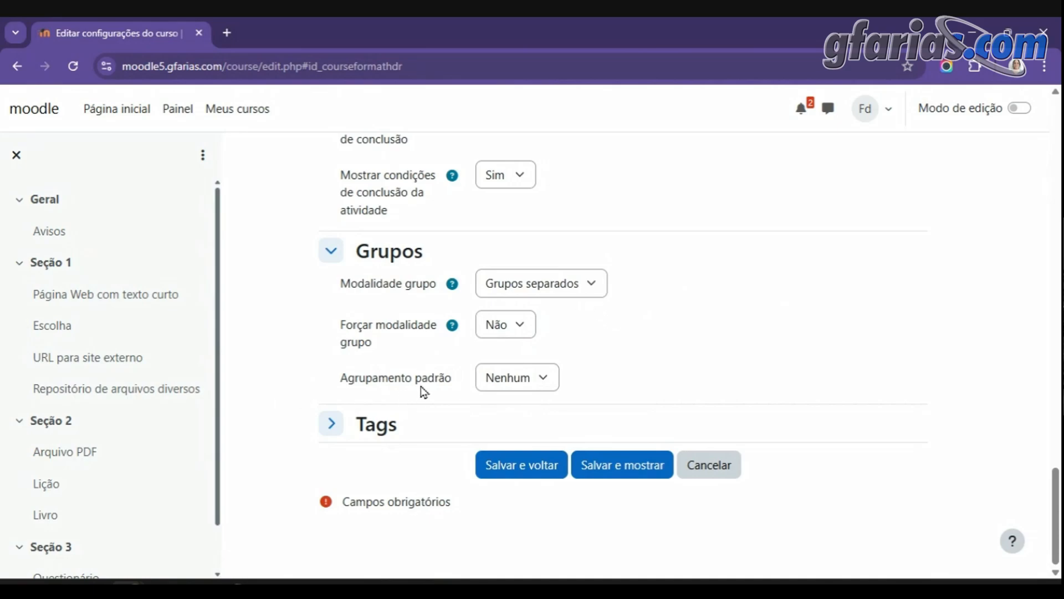
# Check the options available for the default grouping in the Grupos section
pyautogui.click(506, 382)
pyautogui.click(506, 383)
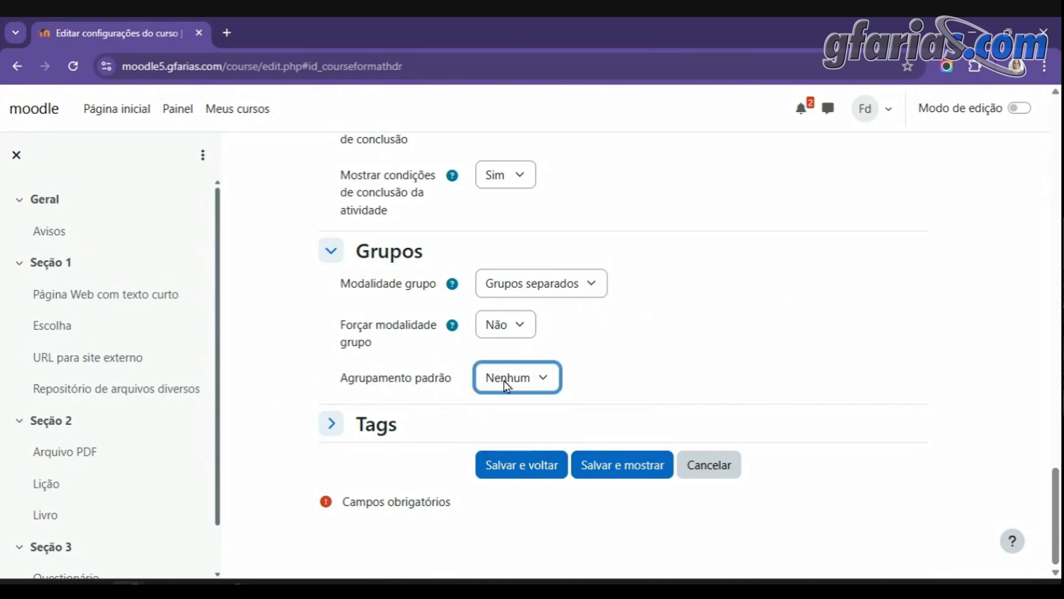
pyautogui.click(608, 384)
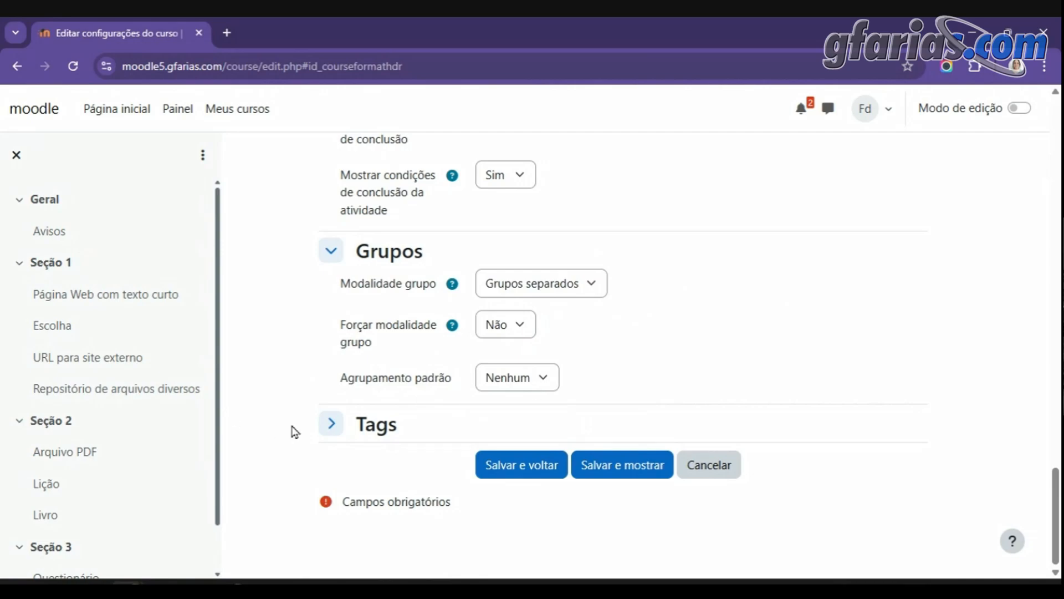
# Expand the Tags section and activate the field for entering course tags
pyautogui.click(325, 437)
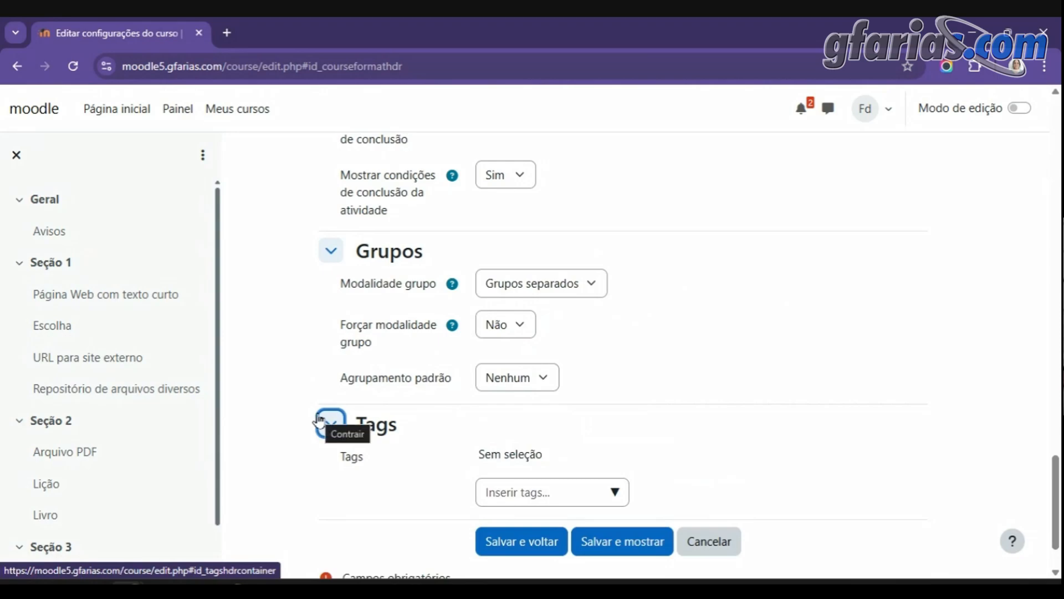
pyautogui.scroll(-2, 621, 332)
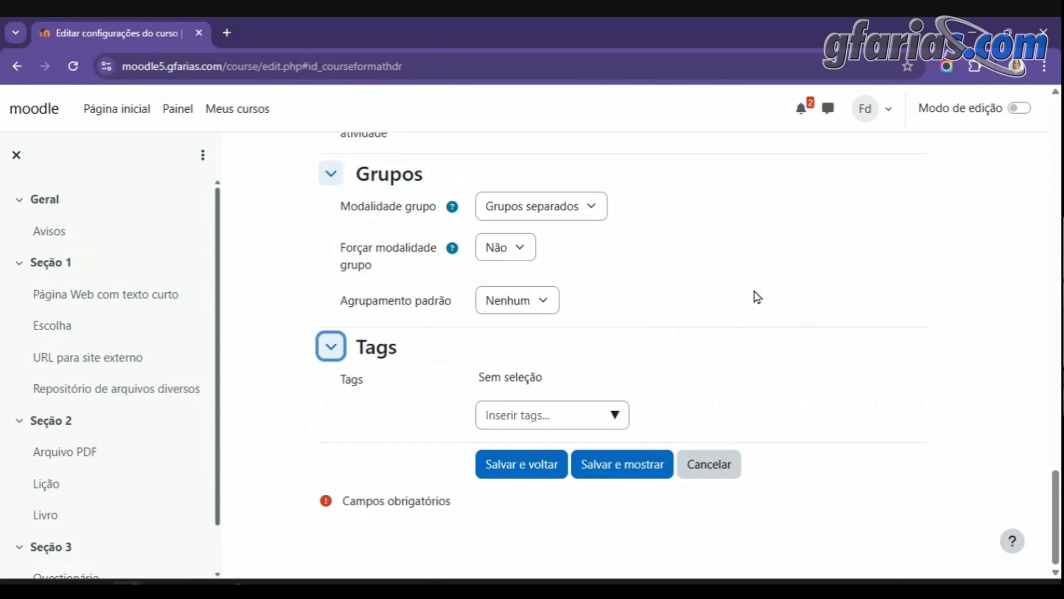
pyautogui.click(647, 364)
pyautogui.click(523, 420)
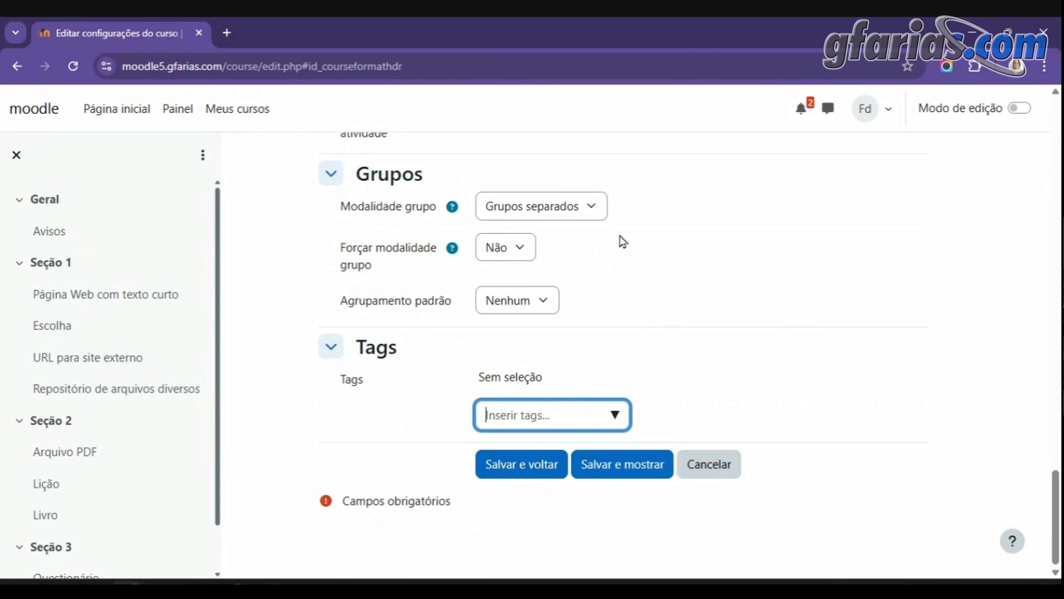
# Look over the course settings once more, and save them with the option that goes back instead of displaying the course
pyautogui.scroll(10, 660, 242)
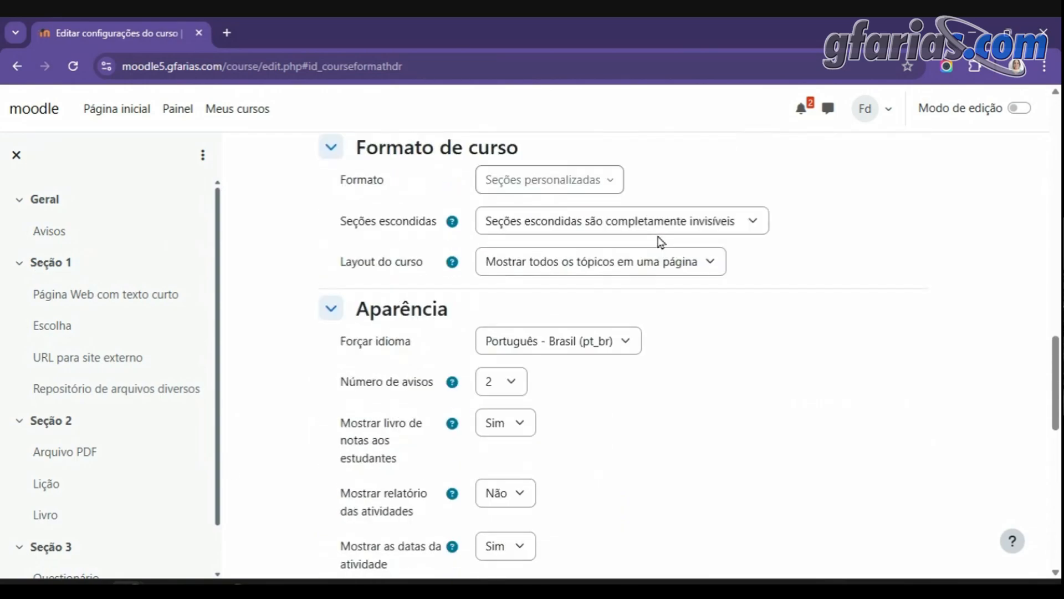
pyautogui.scroll(5, 660, 242)
pyautogui.scroll(-15, 659, 242)
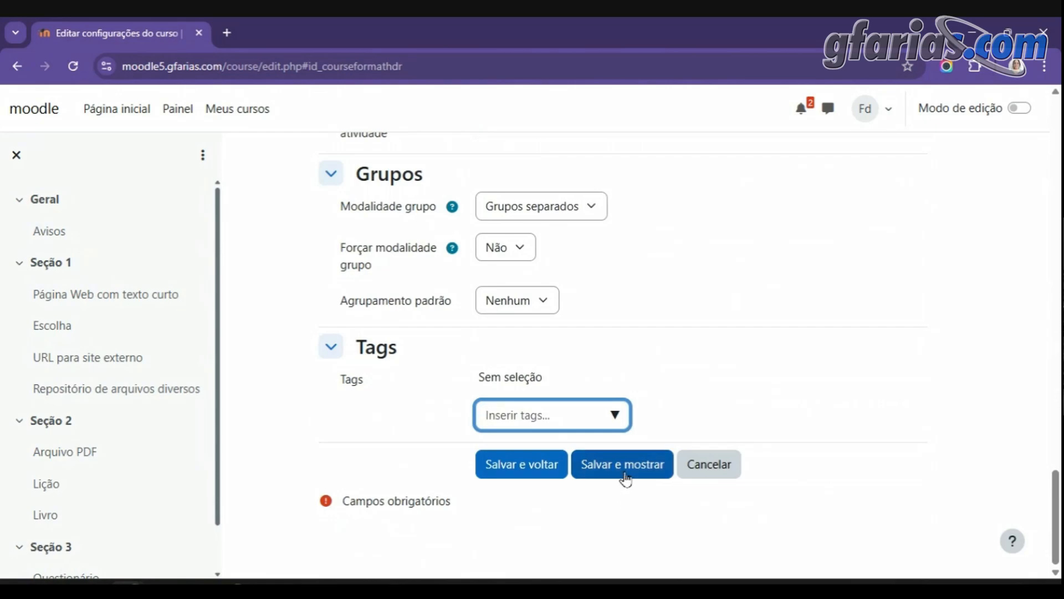
pyautogui.click(536, 473)
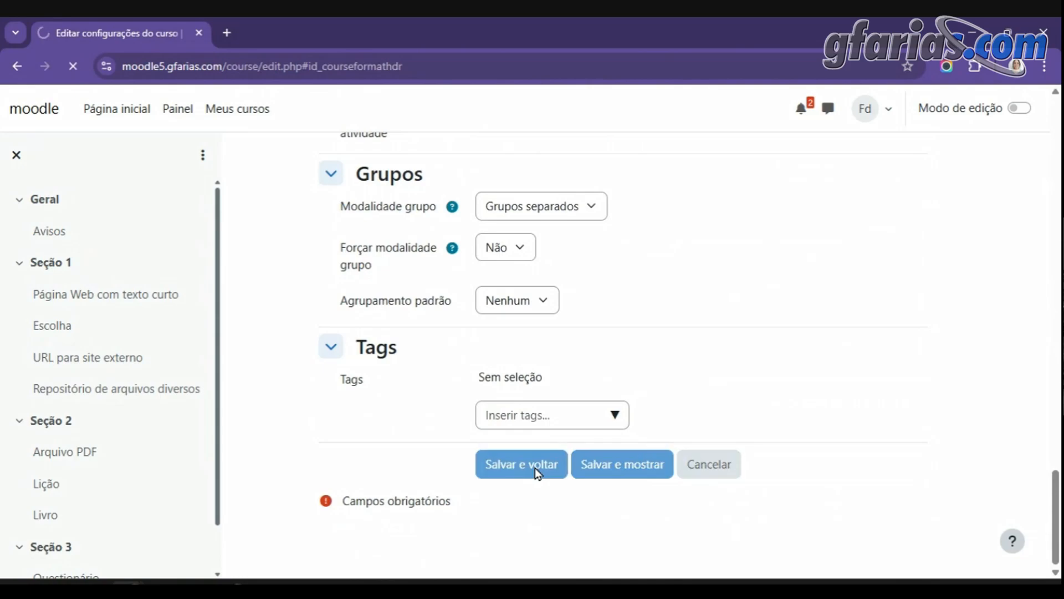